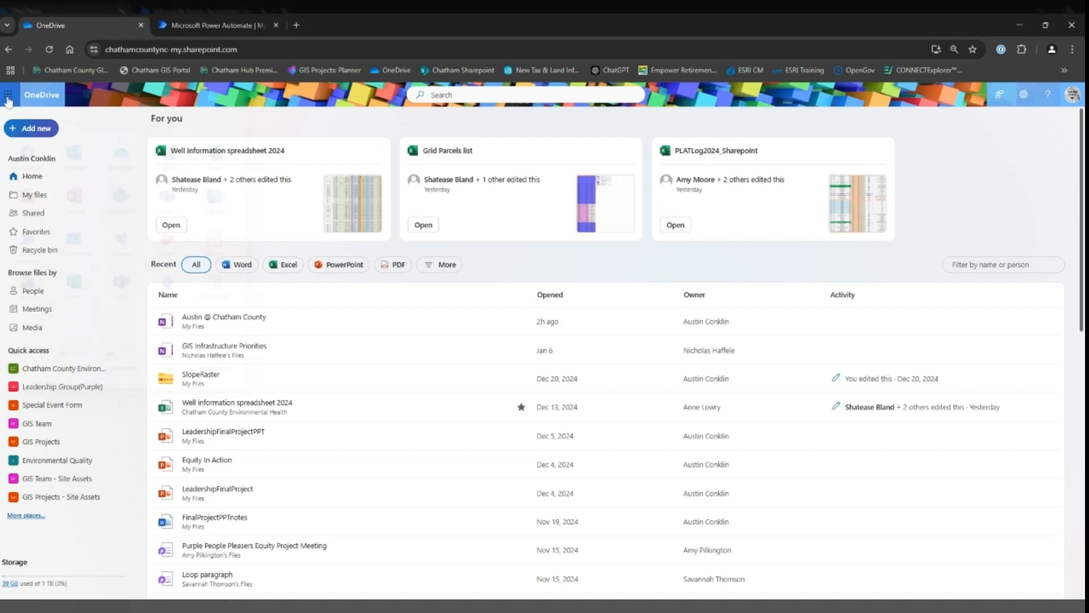
Open the Microsoft 365 app launcher to switch from OneDrive to Power Automate.
click(8, 96)
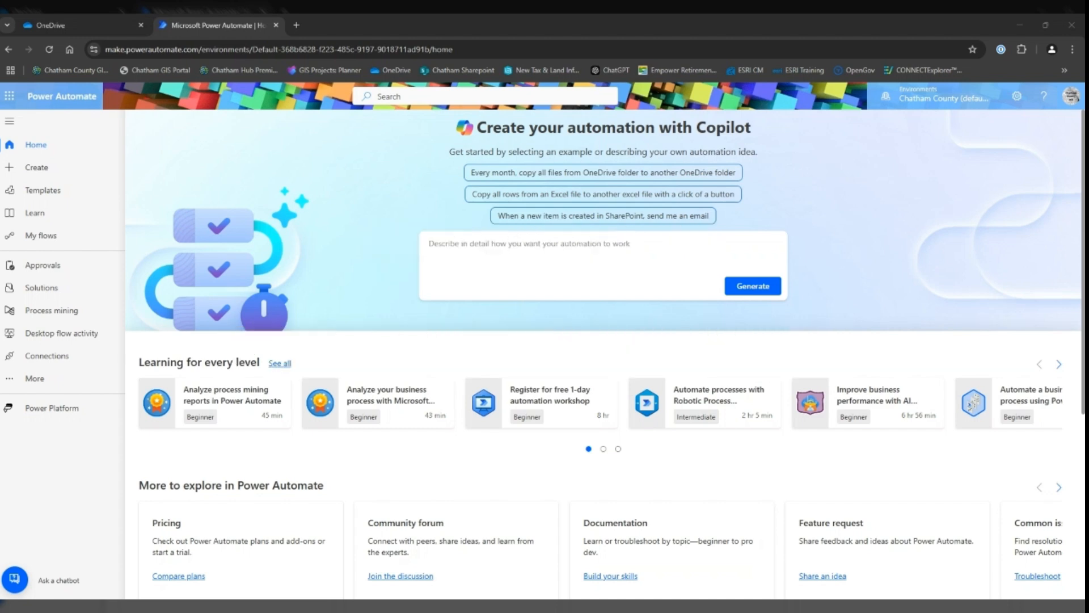
Create automated cloud flow 'Survey123 Notifications' with the 'When a survey response is submitted' trigger.
click(51, 242)
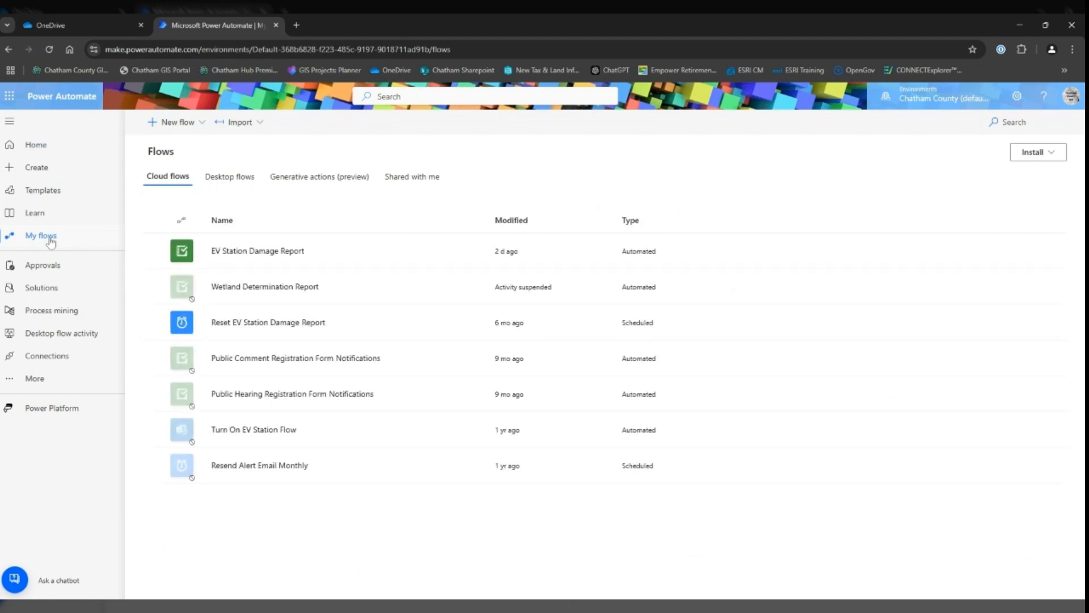
click(183, 125)
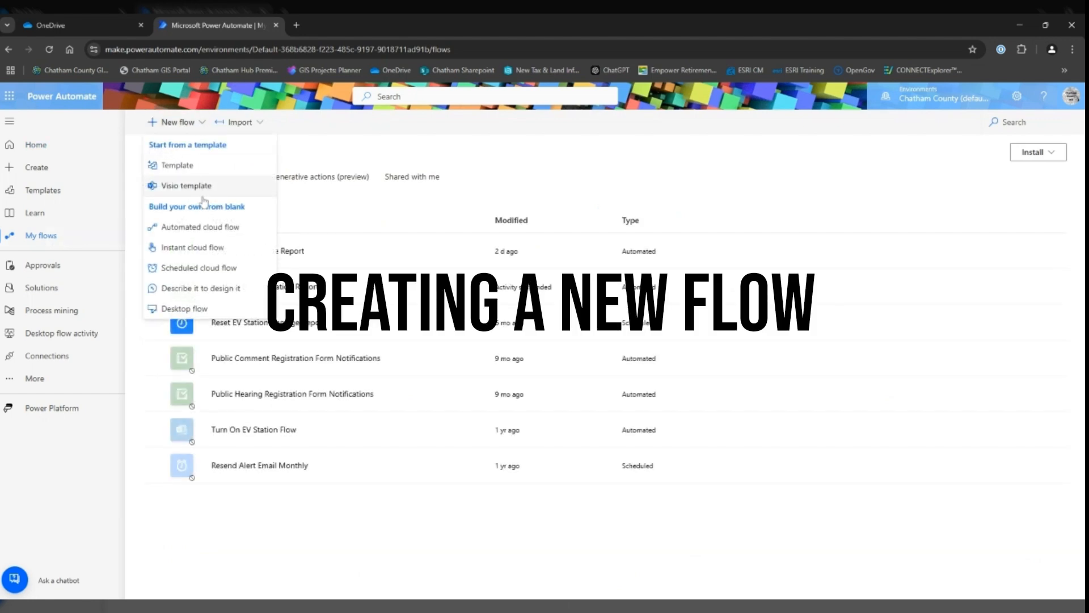
click(201, 228)
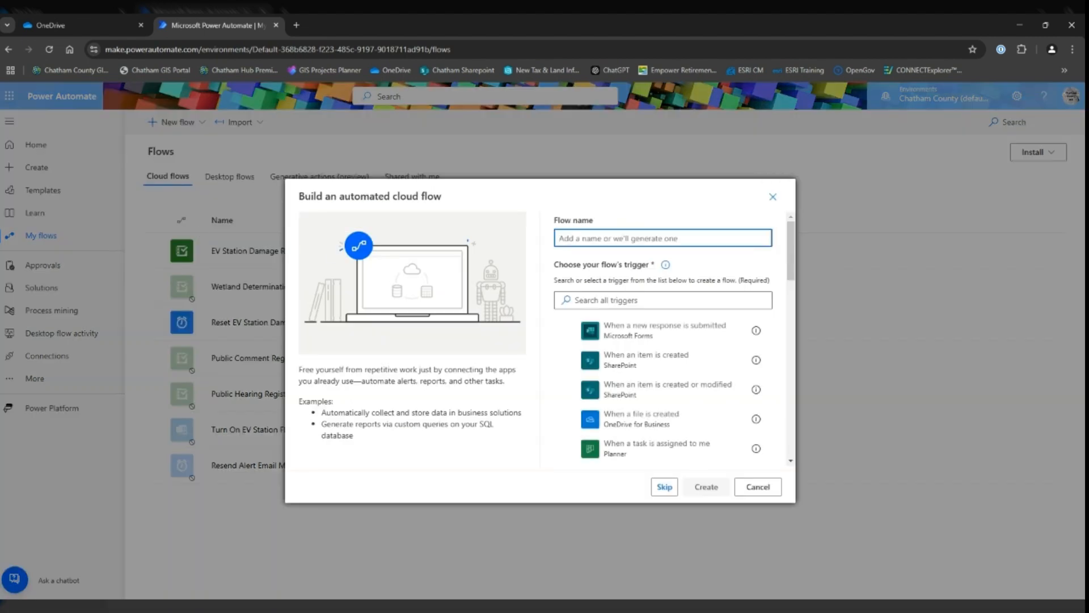
text(Survey123 Notifications)
click(625, 300)
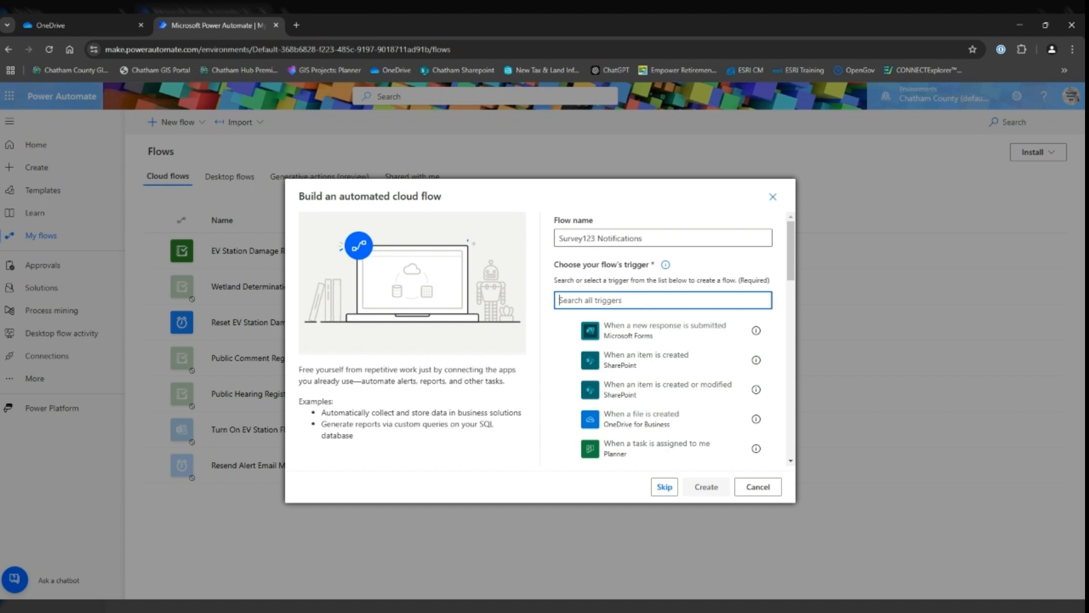
text(survey123)
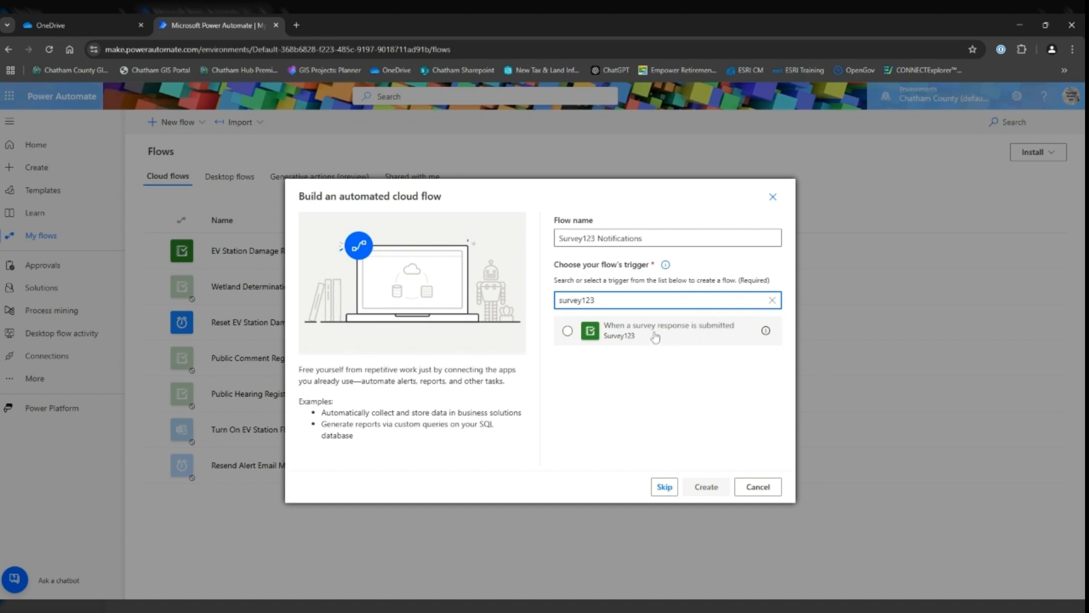
click(656, 337)
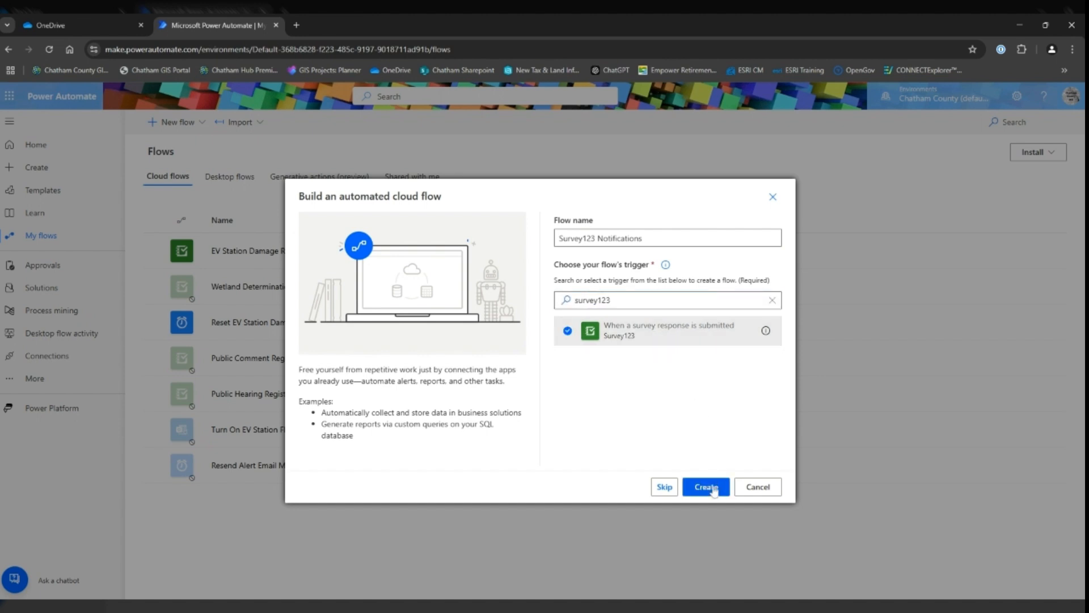
click(707, 487)
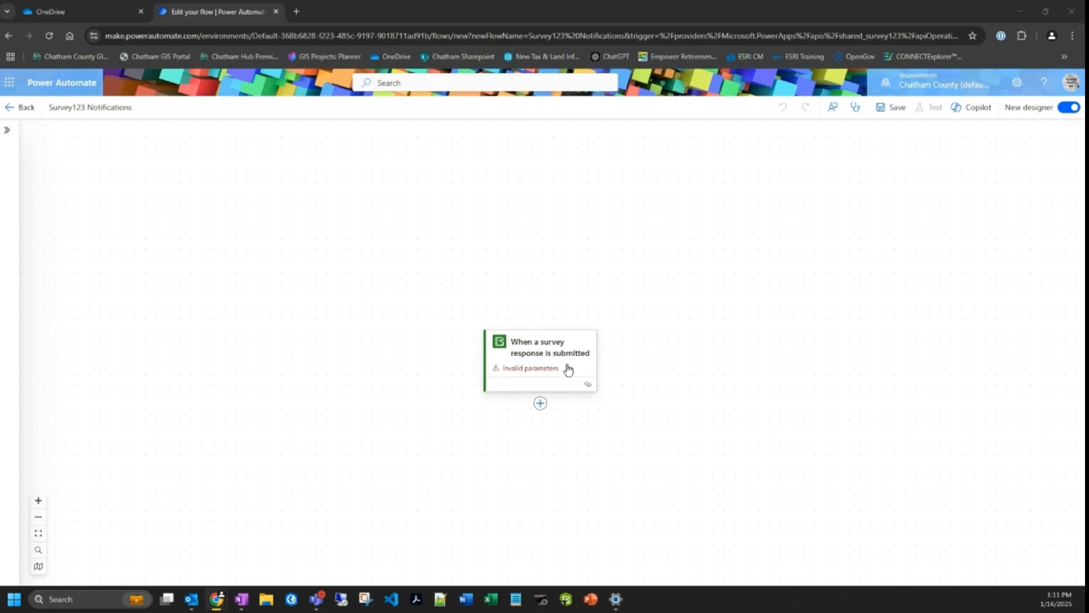
Add a new Survey123 connection to the trigger by signing in to ArcGIS and entering the verification code.
click(538, 346)
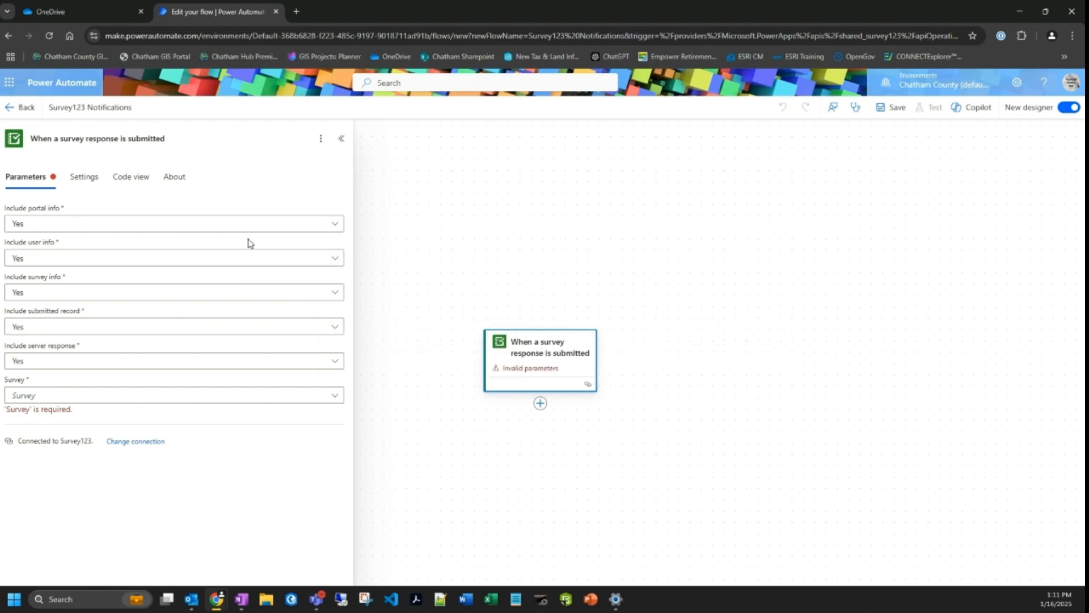
click(128, 443)
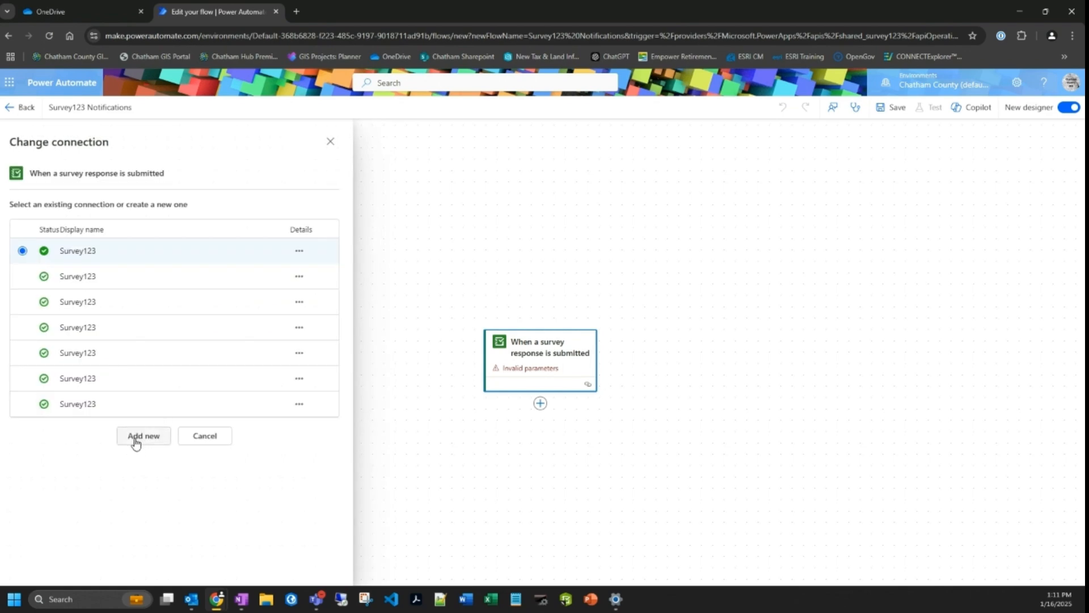
click(135, 442)
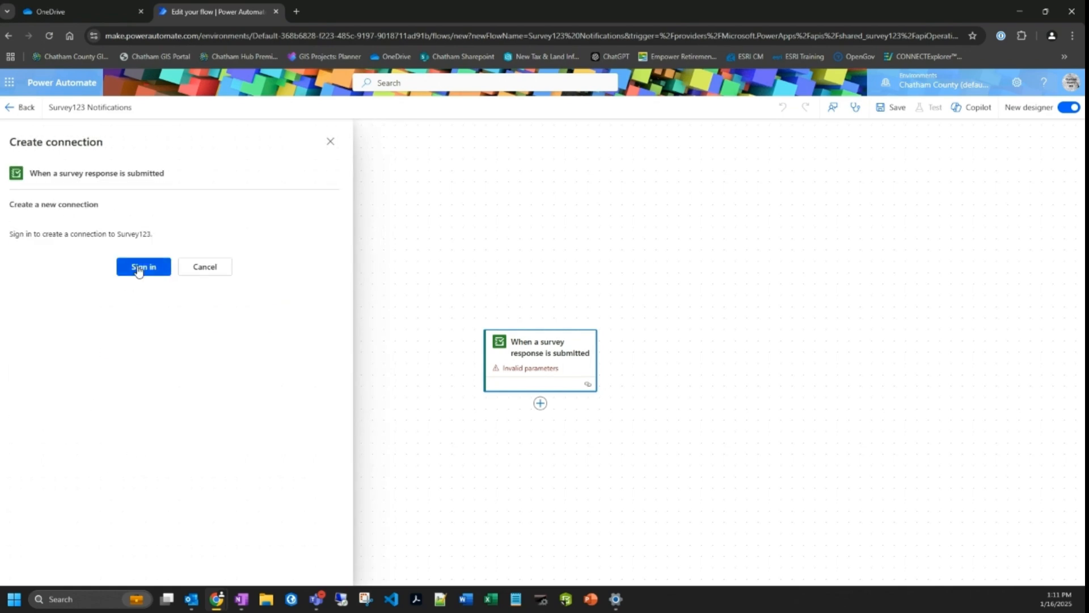
click(138, 269)
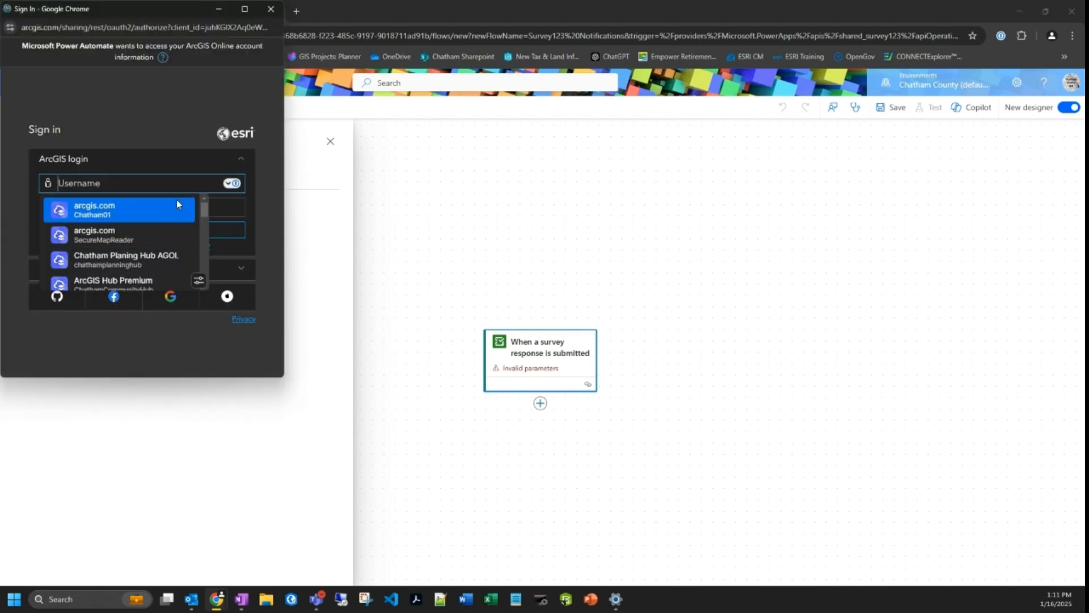
click(124, 219)
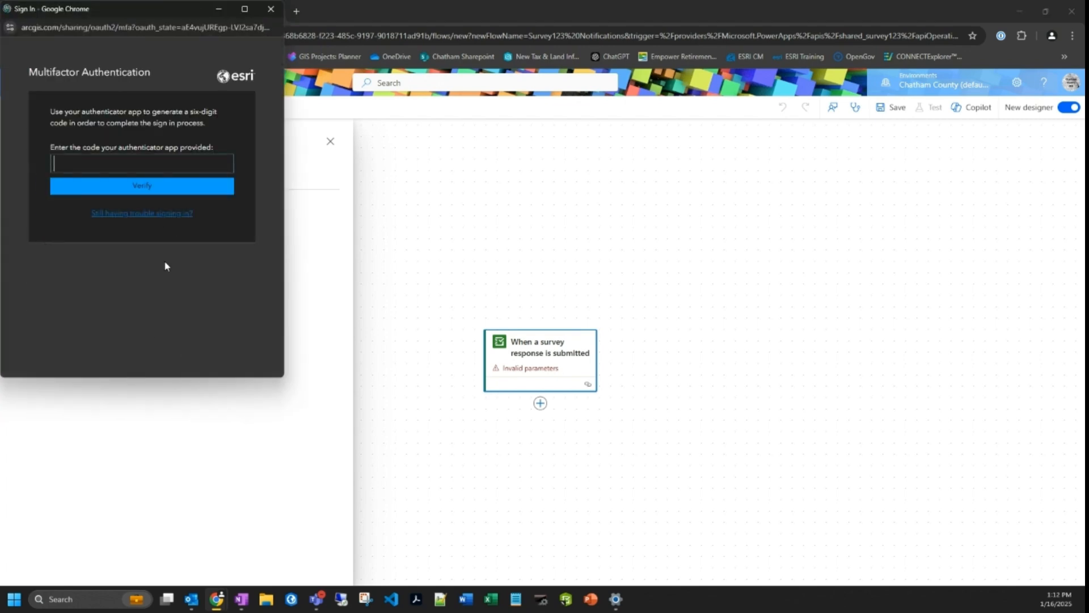
click(117, 164)
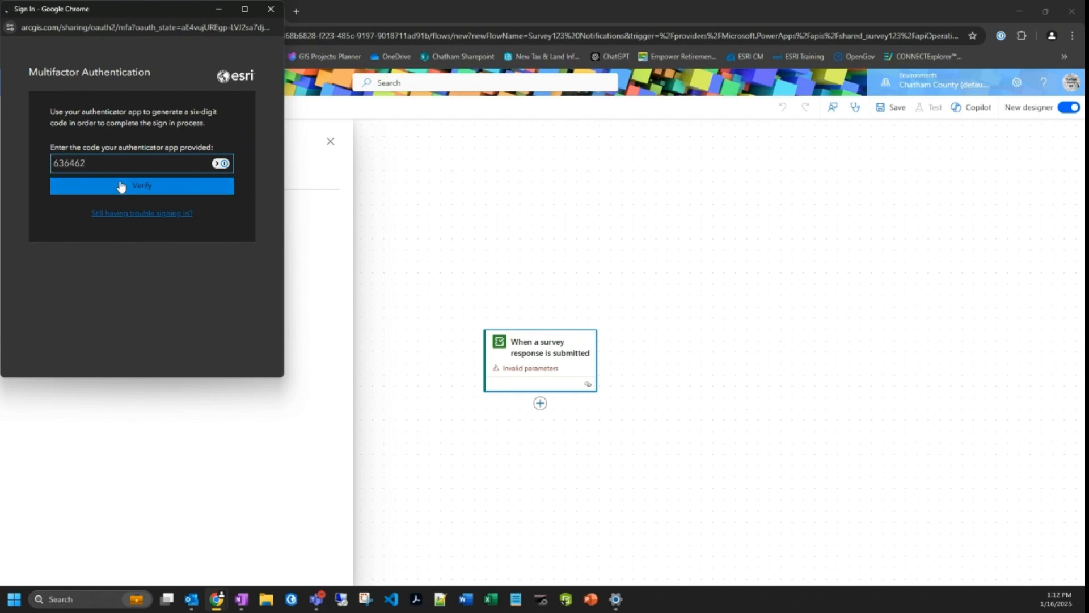
click(120, 186)
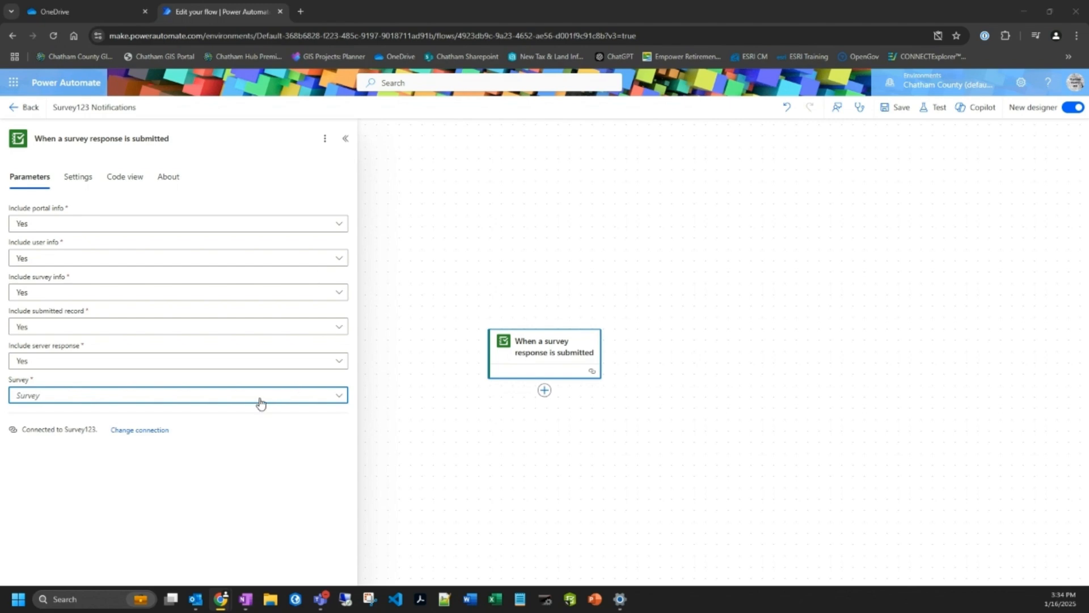
Choose Survey123 Tutorial from the trigger's Survey dropdown.
click(338, 396)
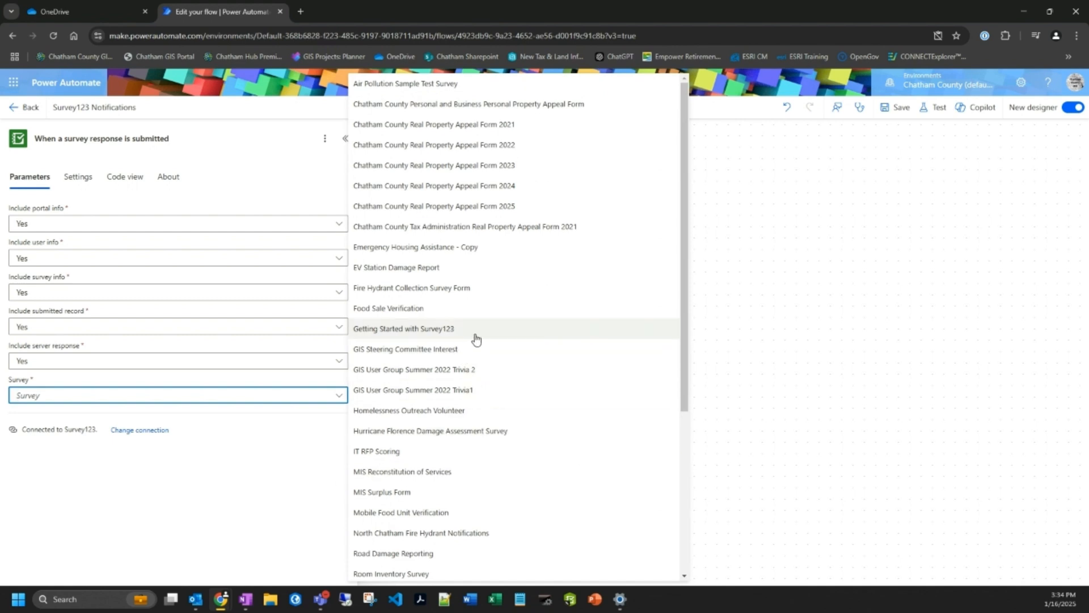
scroll(481, 364, down, 2)
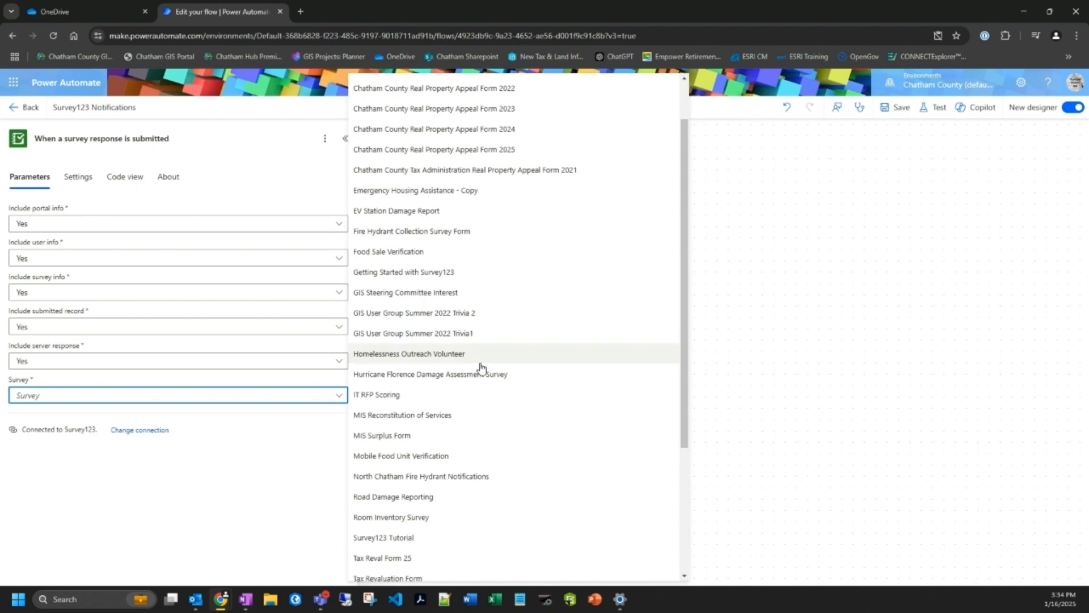
scroll(481, 366, down, 4)
scroll(477, 368, down, 2)
scroll(448, 383, up, 6)
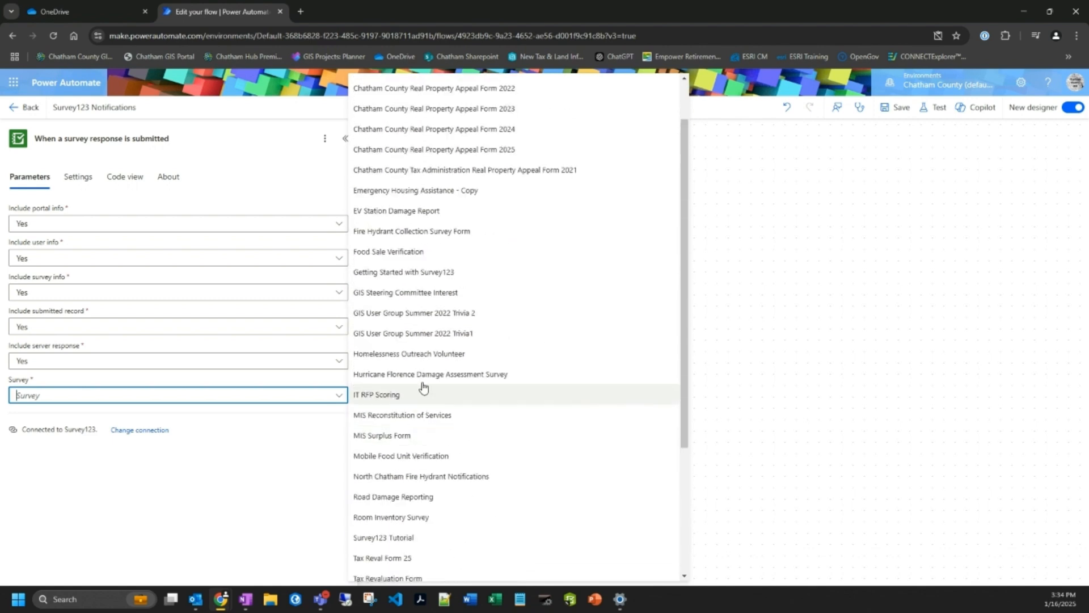
scroll(423, 388, down, 7)
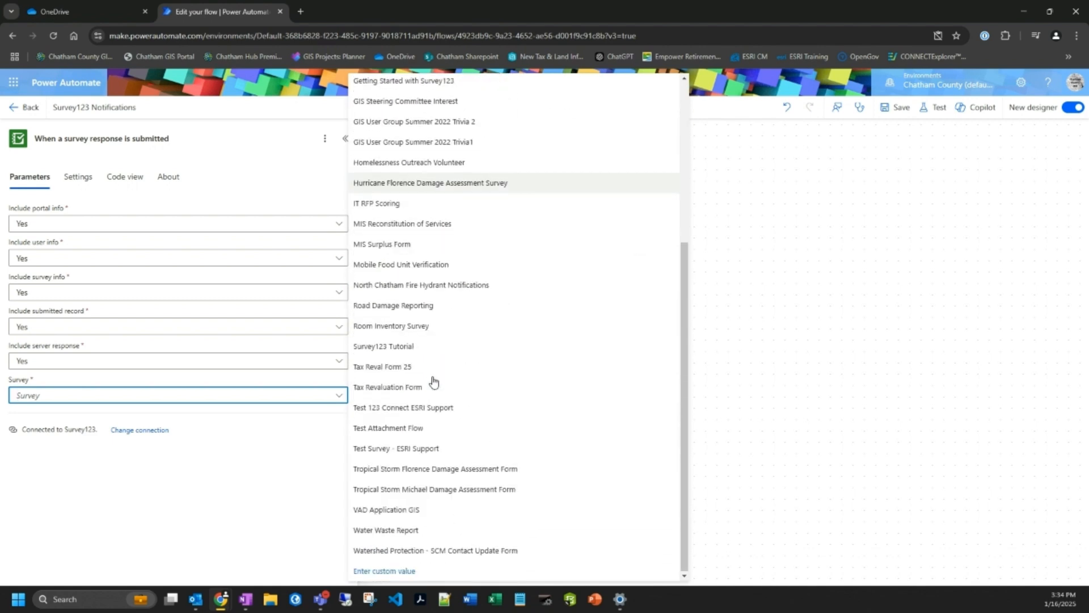
click(419, 349)
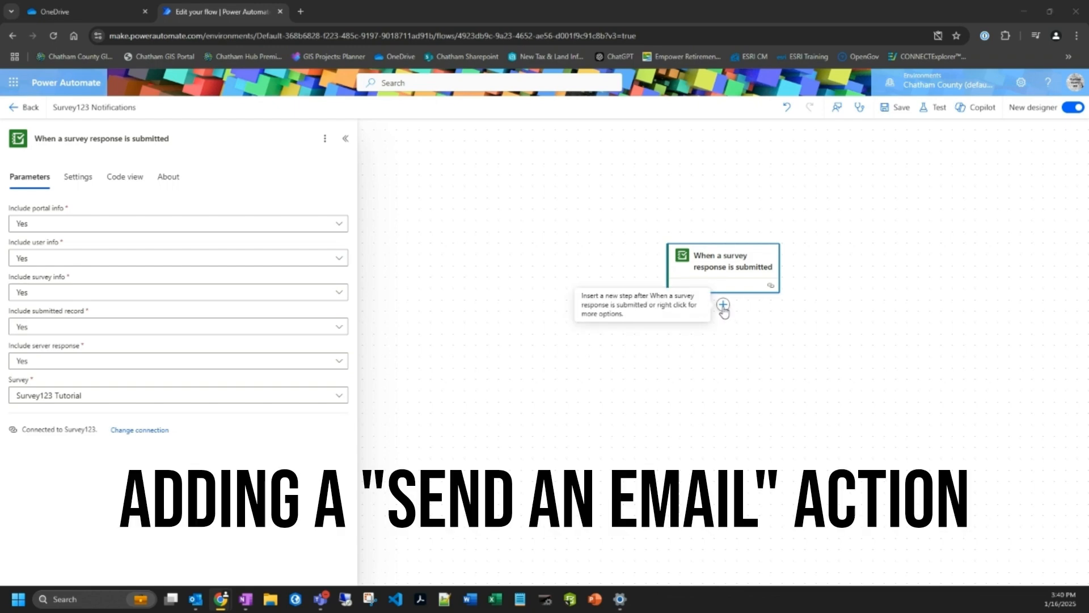
Add the Office 365 Outlook 'Send an email (V2)' action below the survey trigger.
click(724, 306)
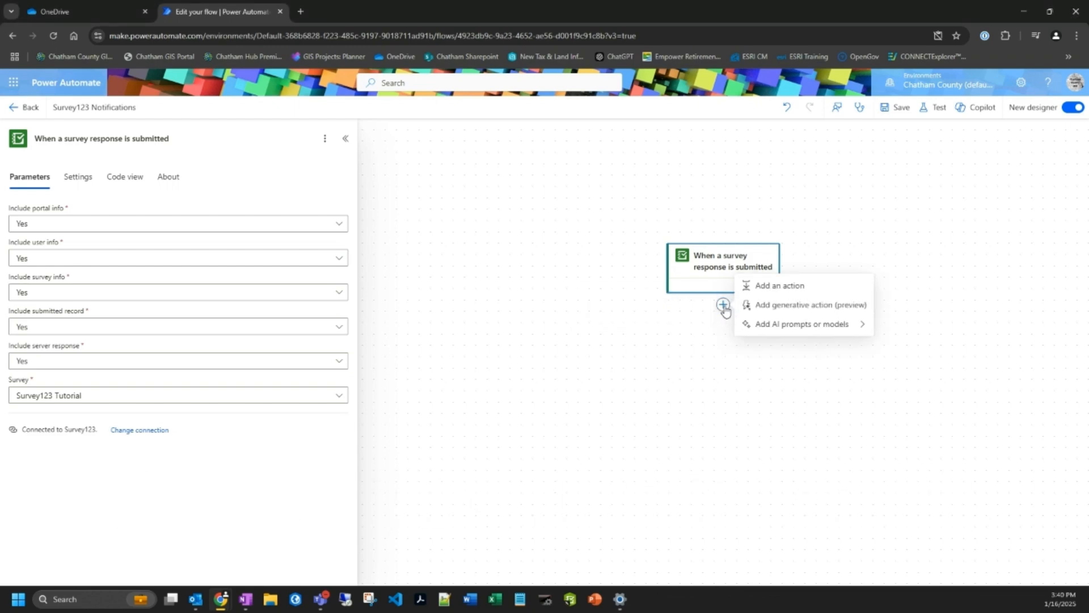
click(780, 288)
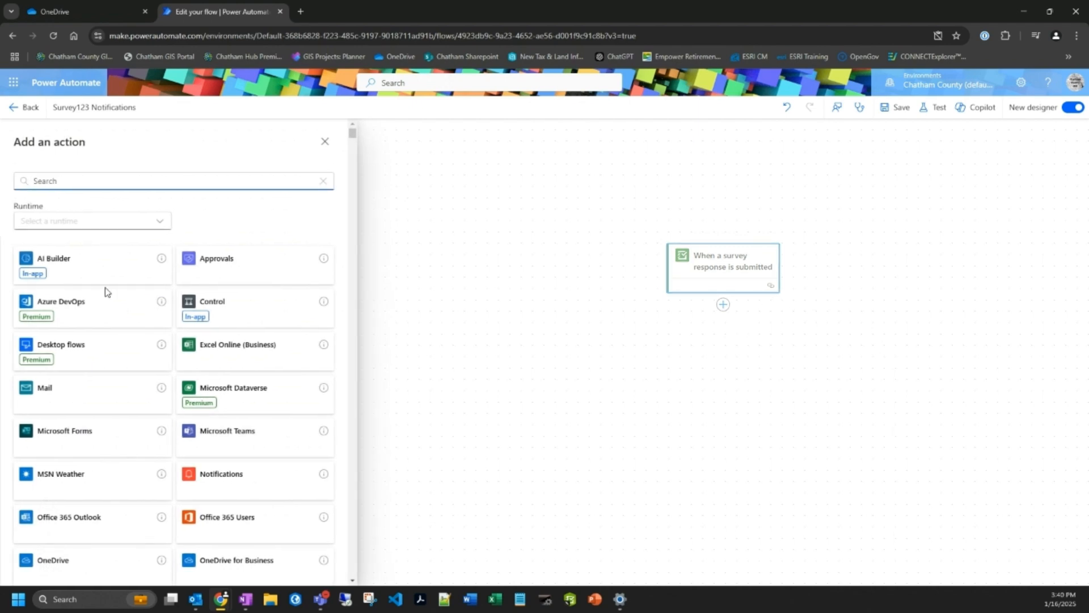
click(96, 181)
text(send )
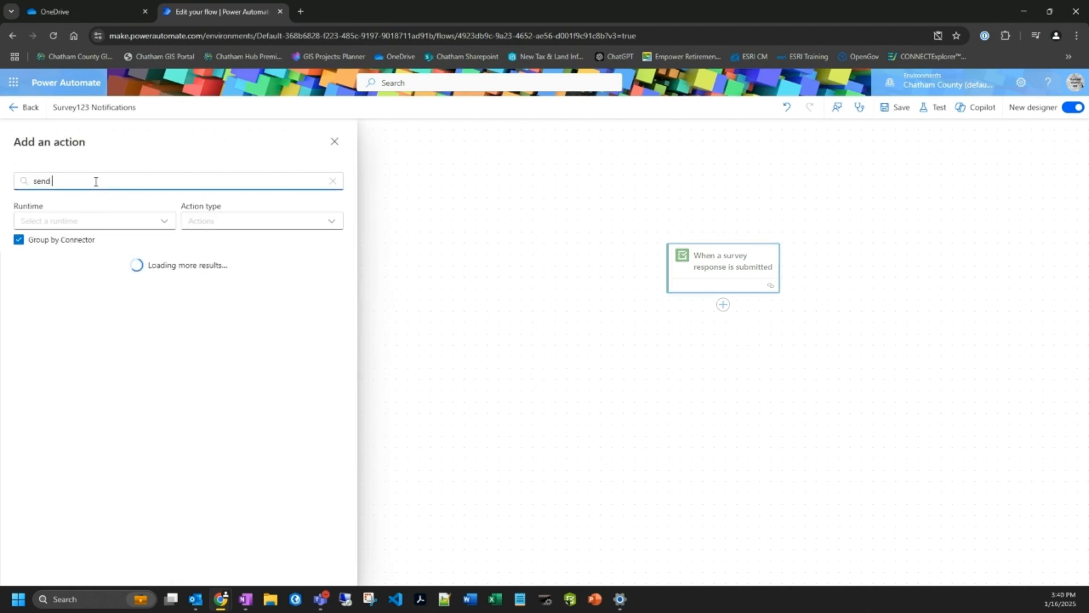
text(an email)
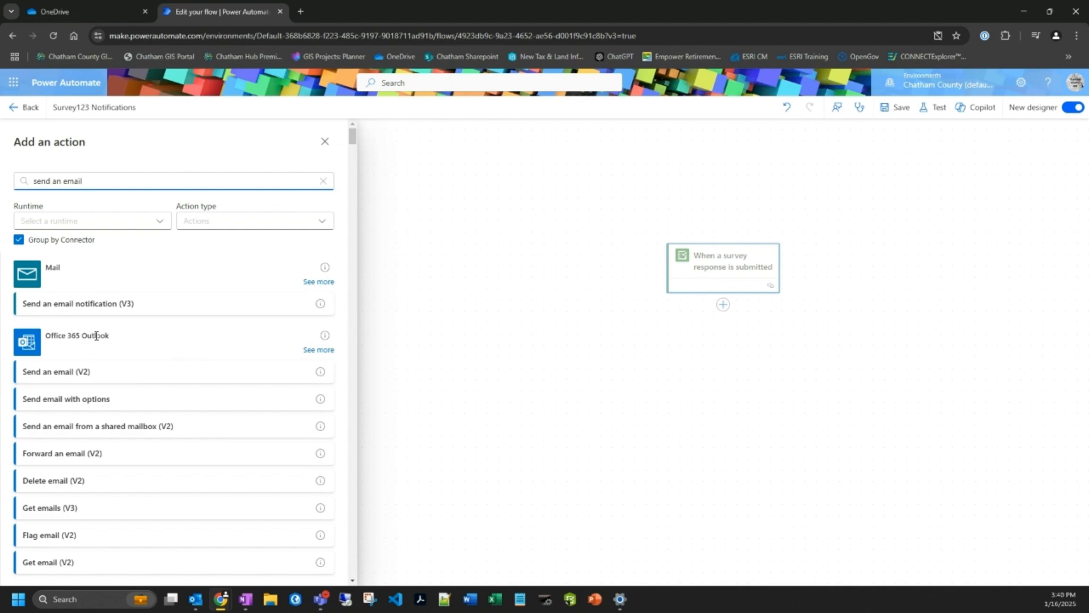
click(78, 380)
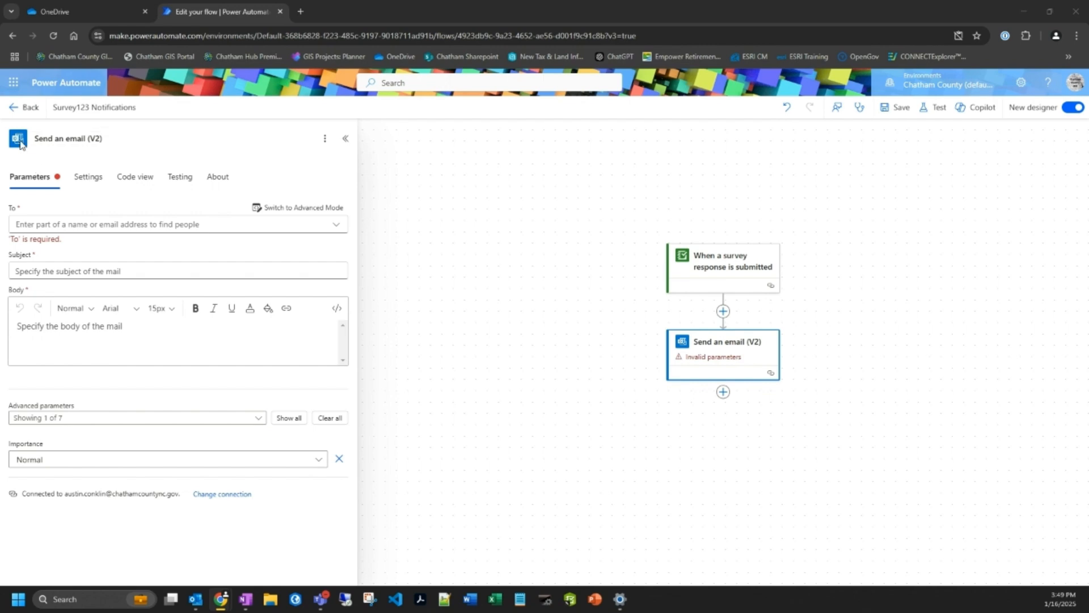
Set the email's To field to the colleague found by searching their name.
click(64, 224)
text(austin)
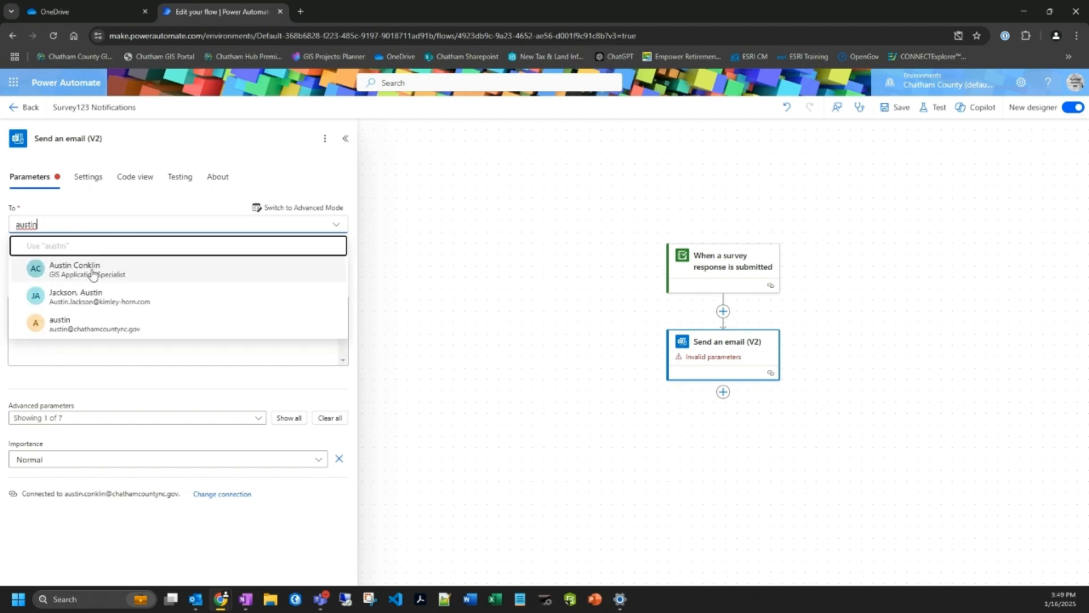
click(96, 259)
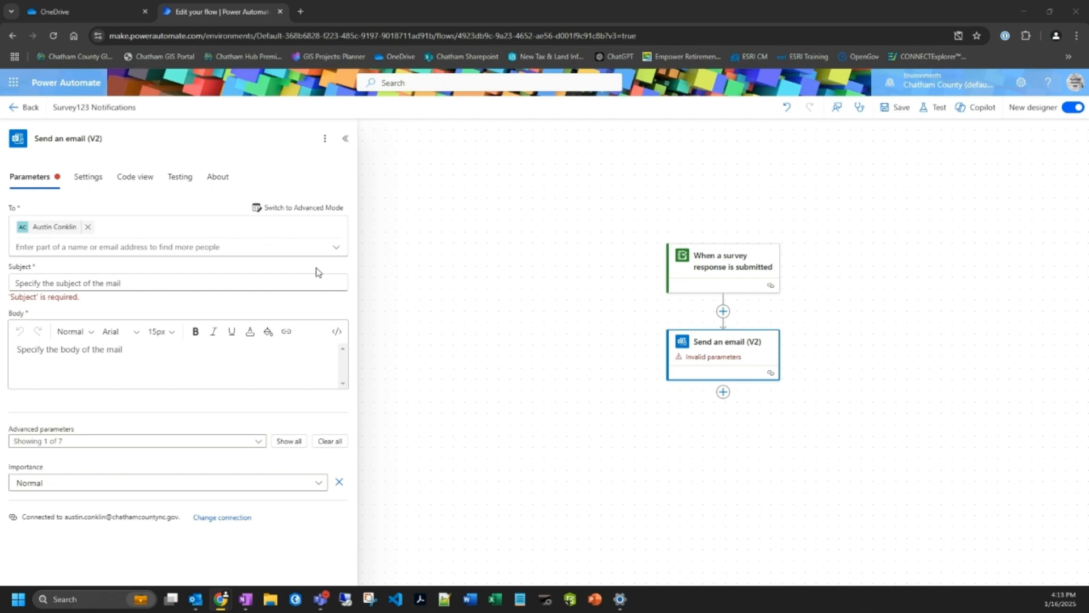
Set the subject to 'a New Survey123 Form has been submitted by' plus the 'What is your full name?' answer.
click(174, 282)
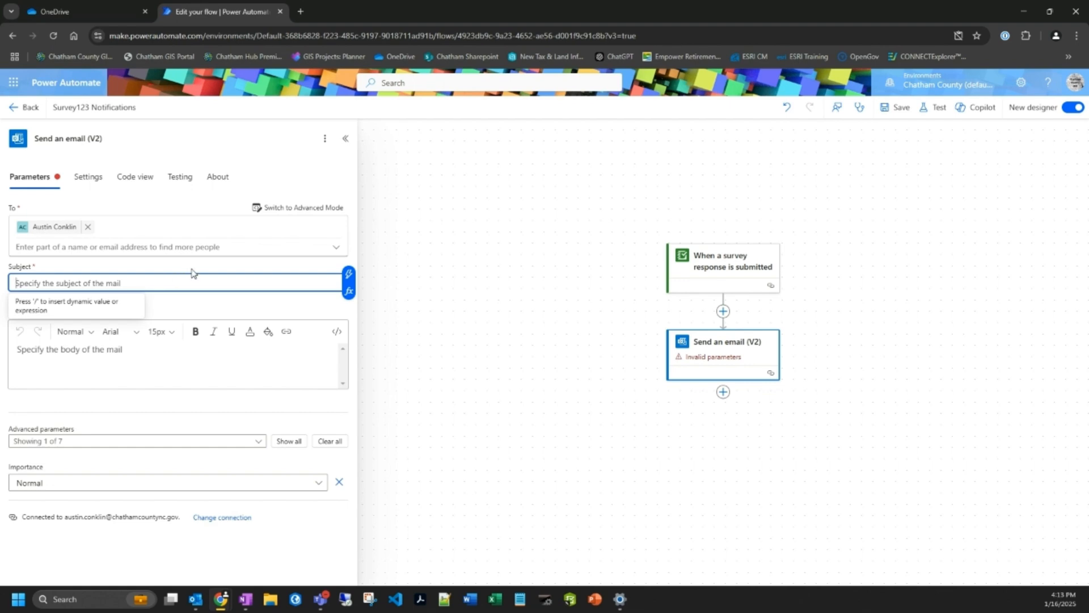
text(Su)
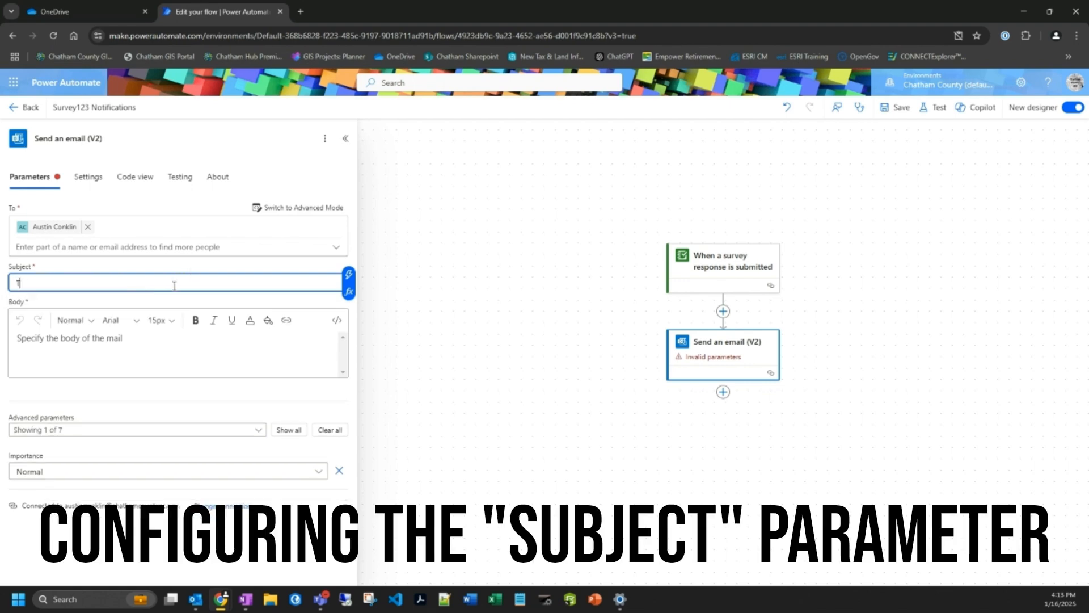
key(BackSpace)
key(BackSpace)
text(a N)
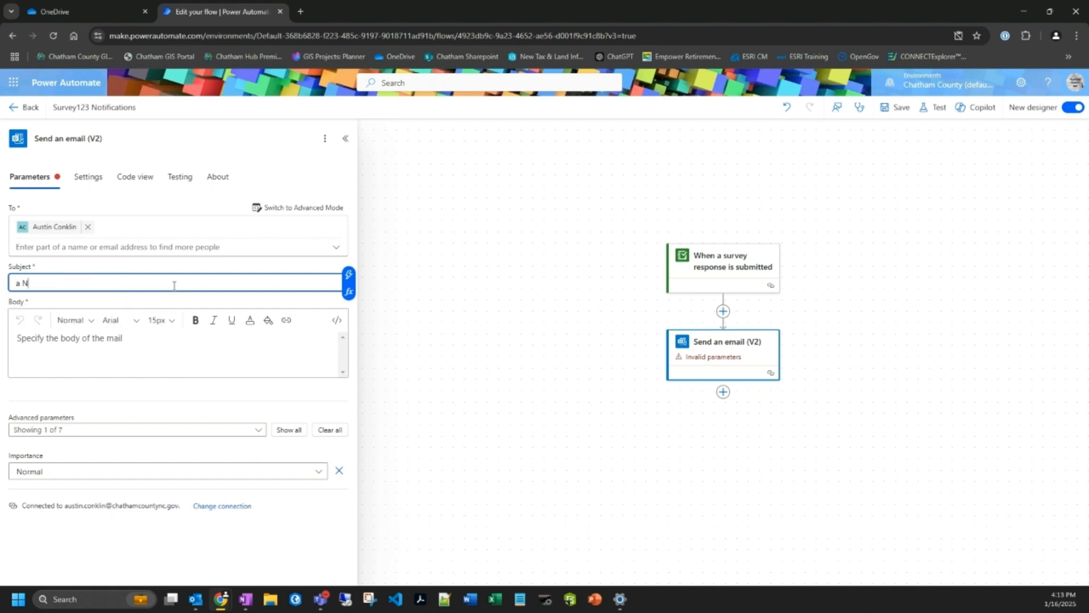
text(ew Survey123 Form has been submitted by)
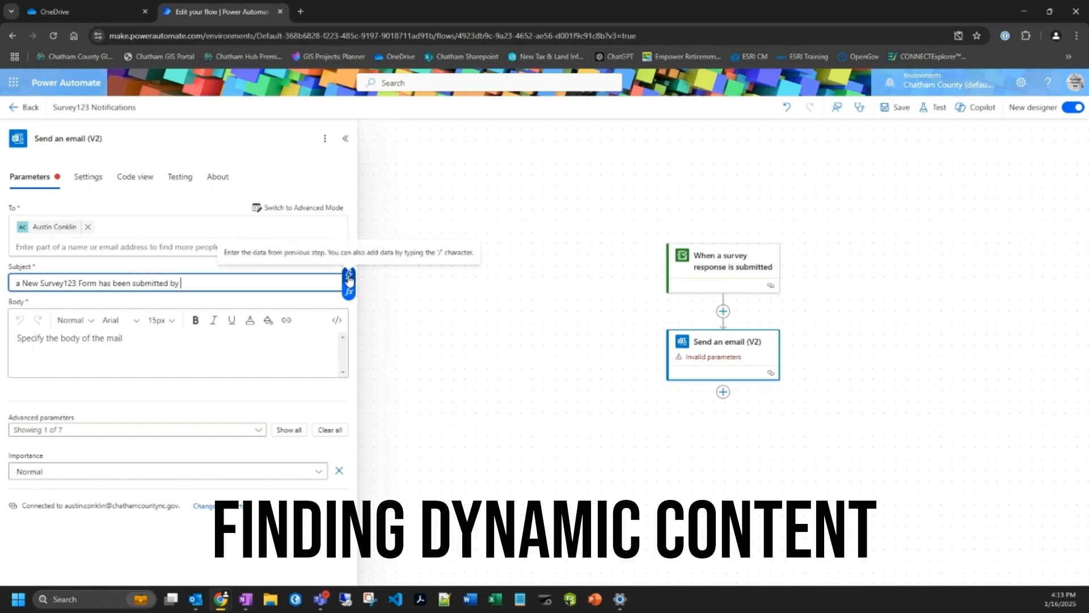
click(350, 279)
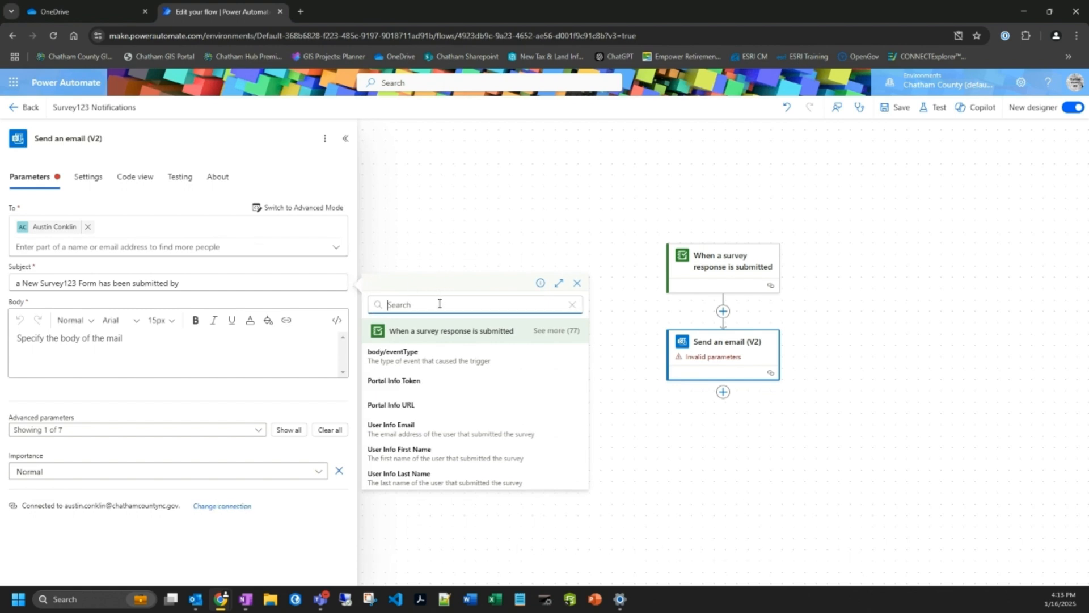
text(attribute)
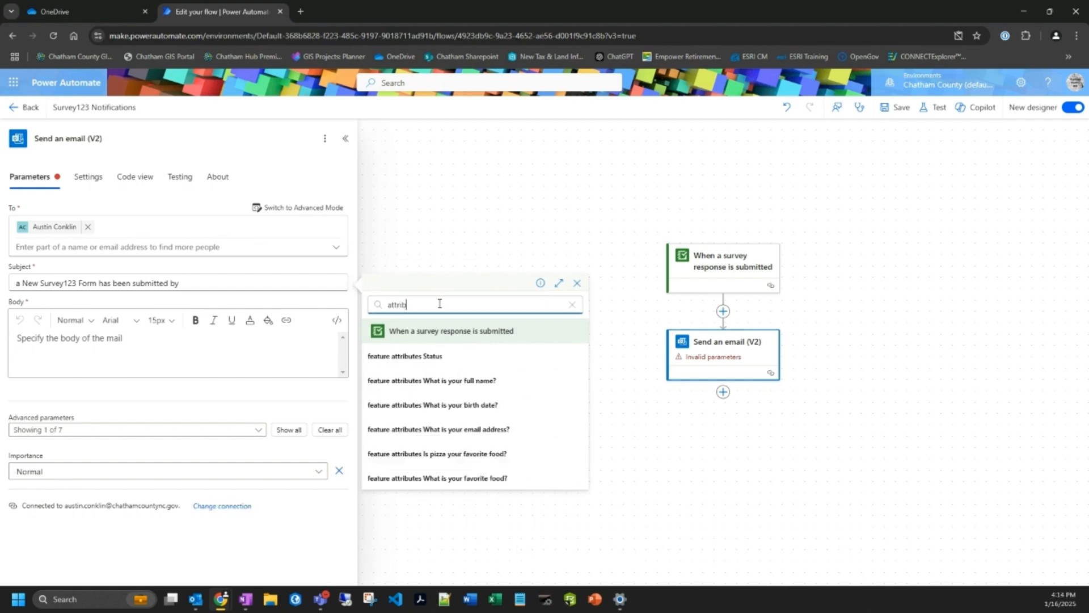
click(460, 385)
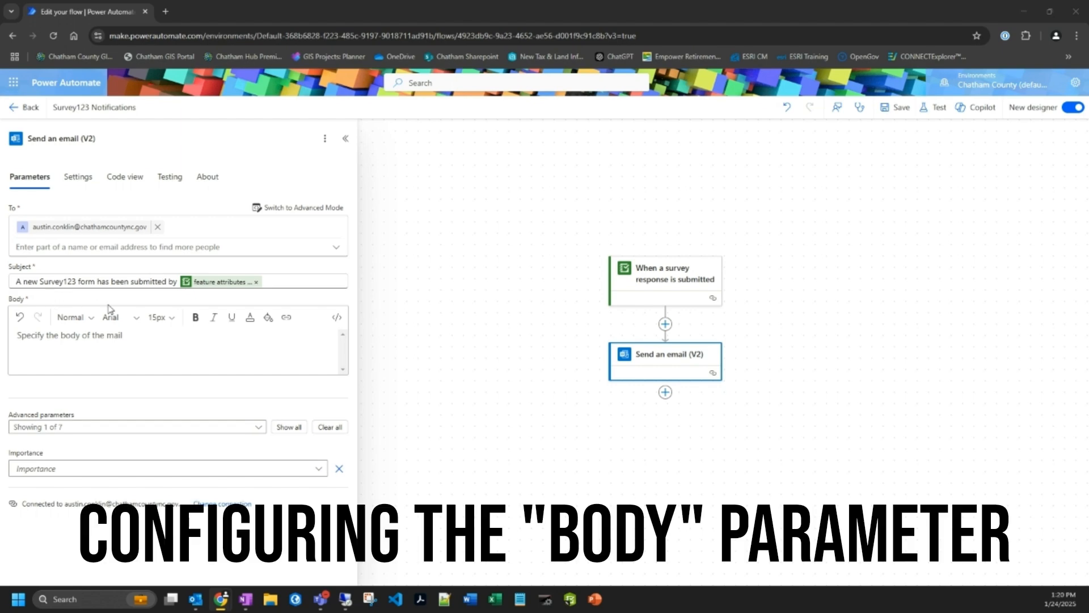
Paste the 'User Submission Information:' heading and Full Name, Email Address, pizza label lines into the body.
click(146, 339)
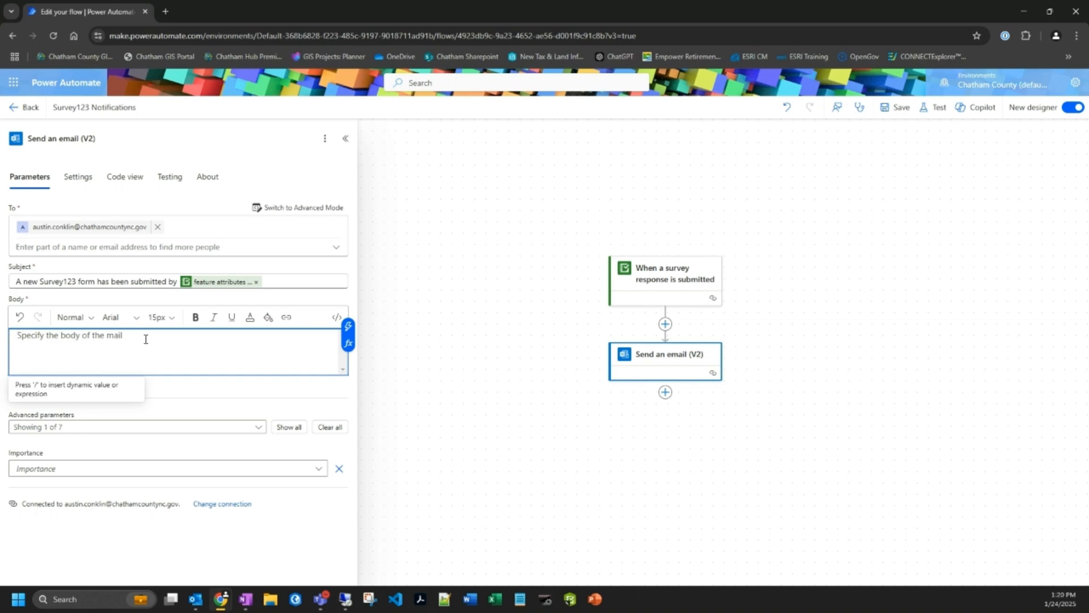
text(User Submission Information:  Full Name: Email Address: Was Pizza Their Favoite Food:)
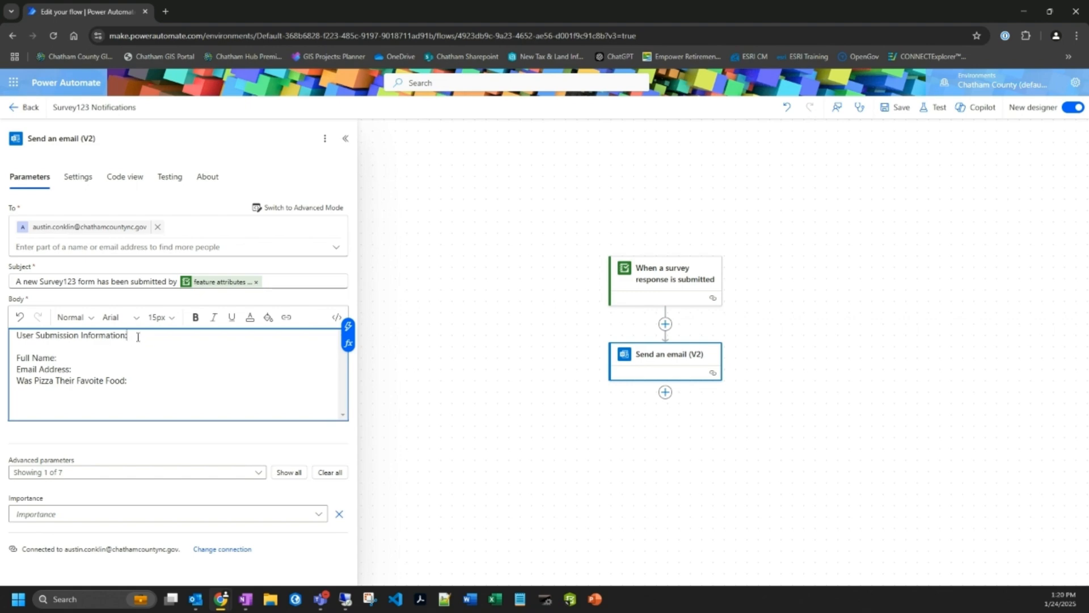
drag(137, 337, 16, 336)
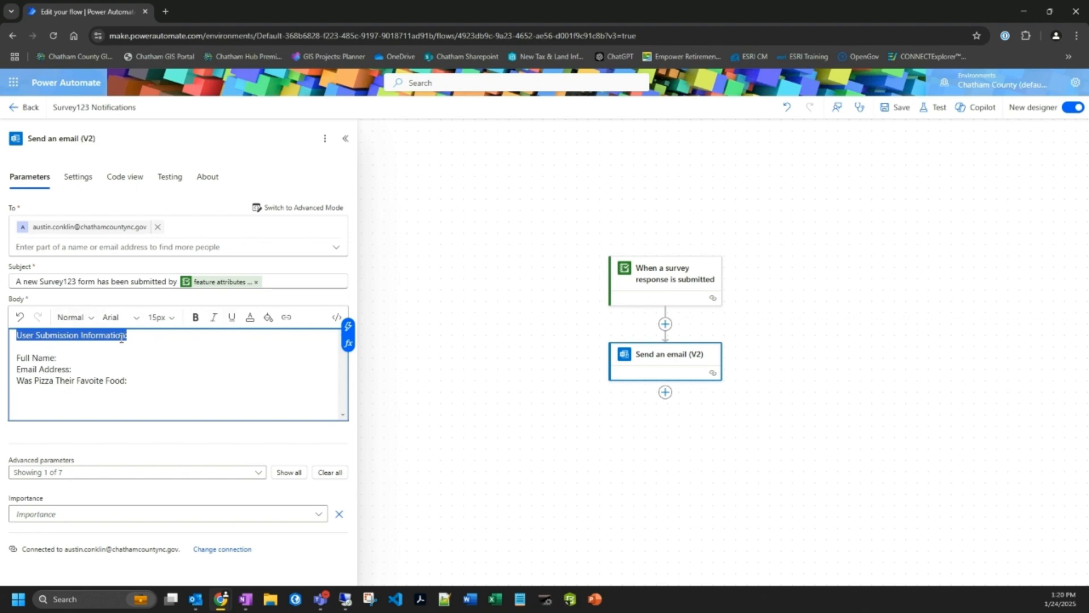
Make the body heading bold and underlined, and the three label lines bold.
click(195, 317)
click(232, 317)
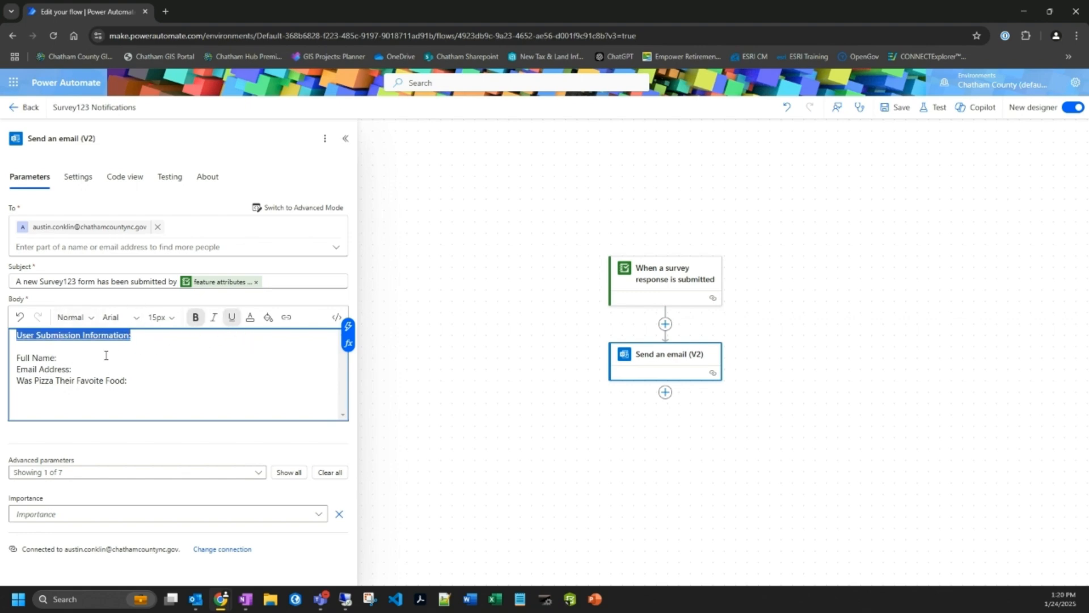
click(86, 353)
drag(131, 380, 16, 357)
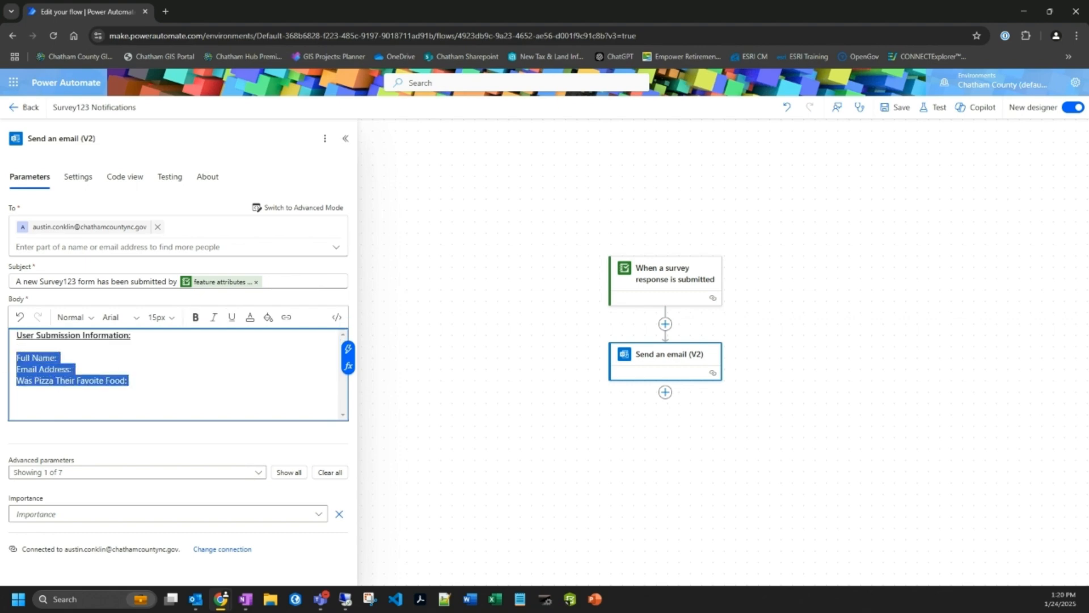
click(195, 317)
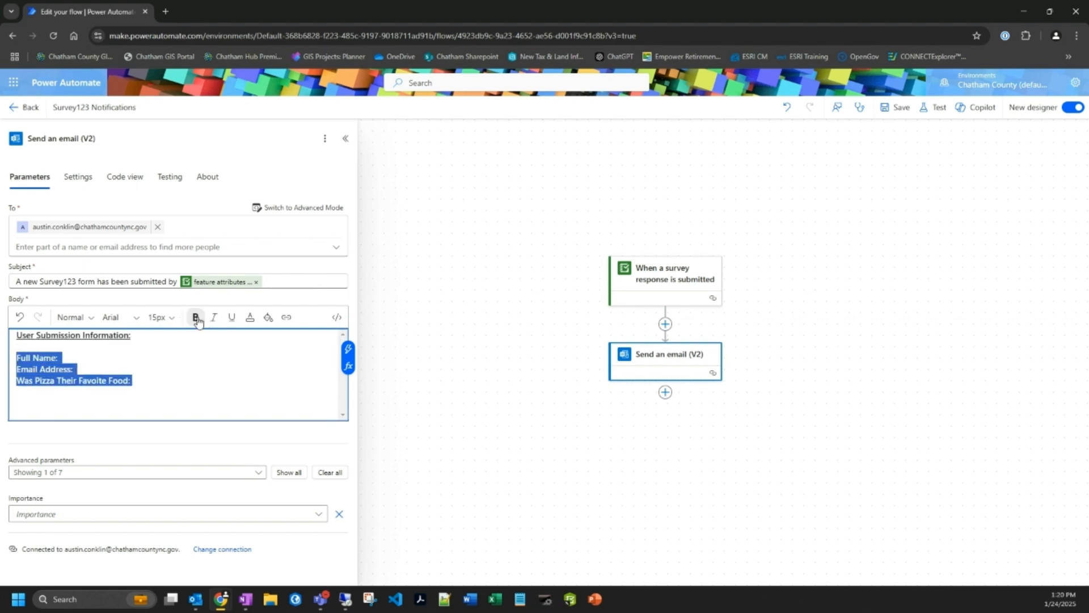
click(92, 355)
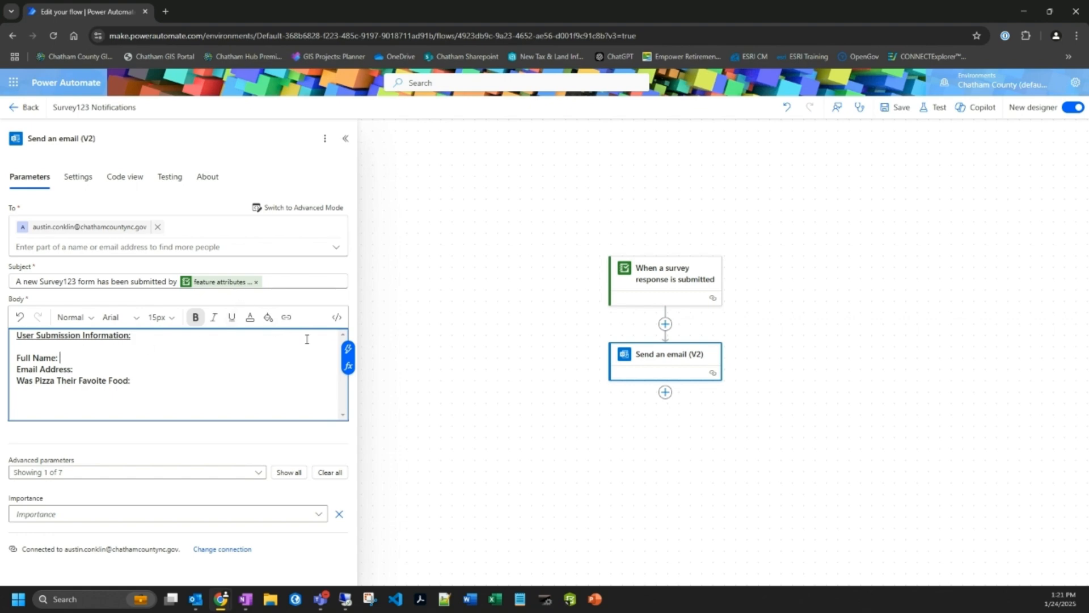
Insert the full-name and email-address survey answers after the Full Name and Email Address labels.
click(349, 354)
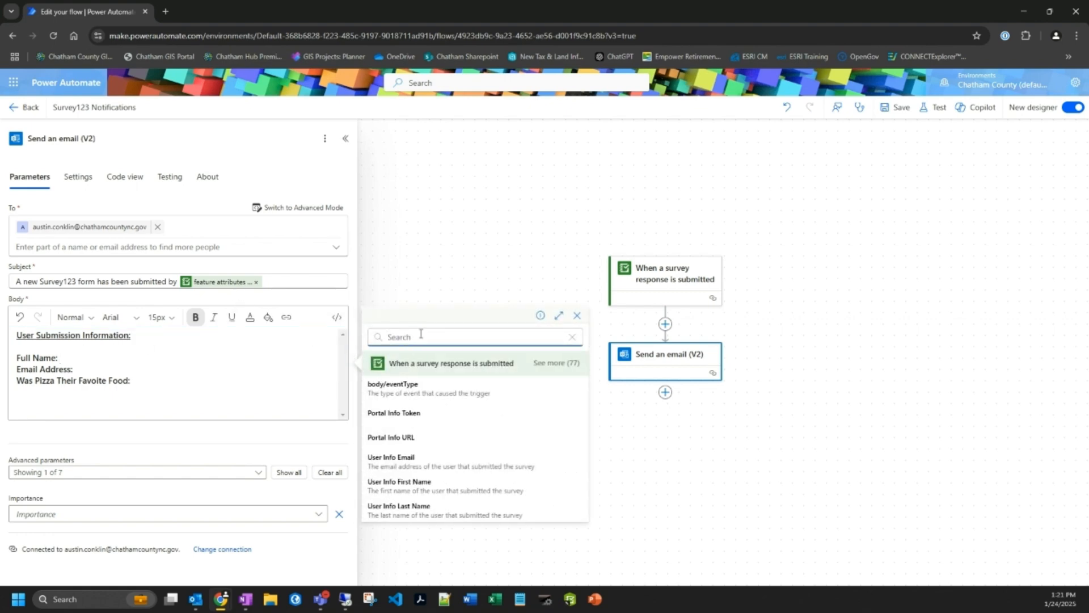
text(attribute)
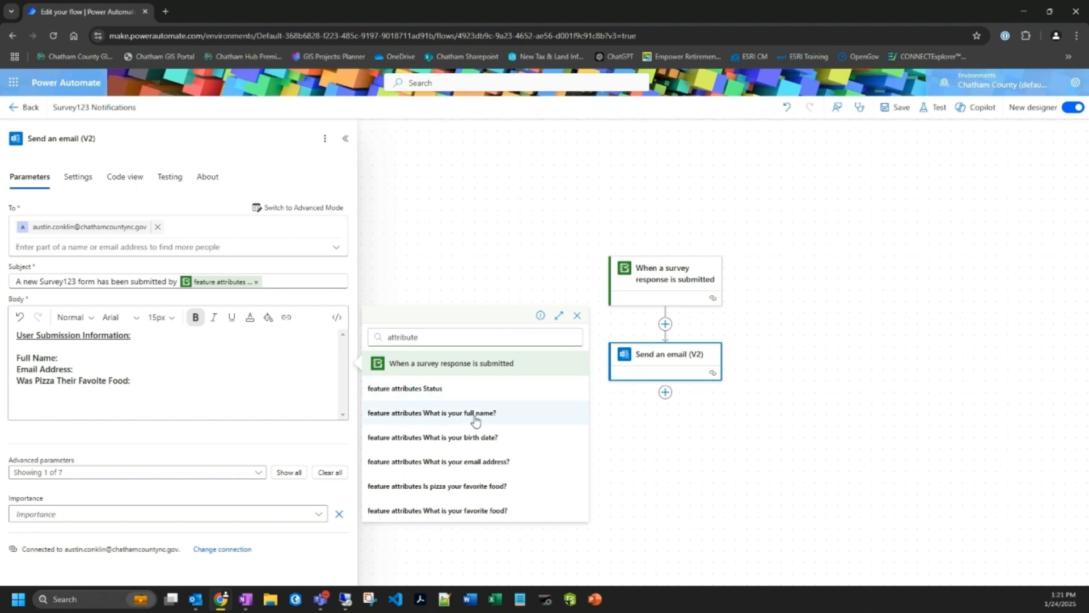
click(468, 419)
click(169, 371)
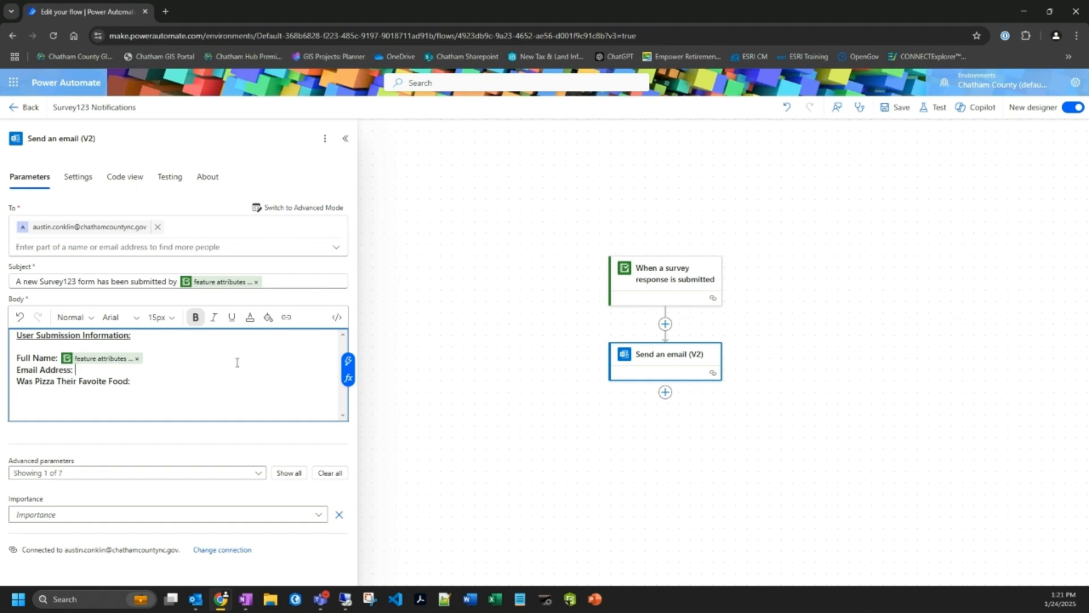
click(348, 361)
text(em)
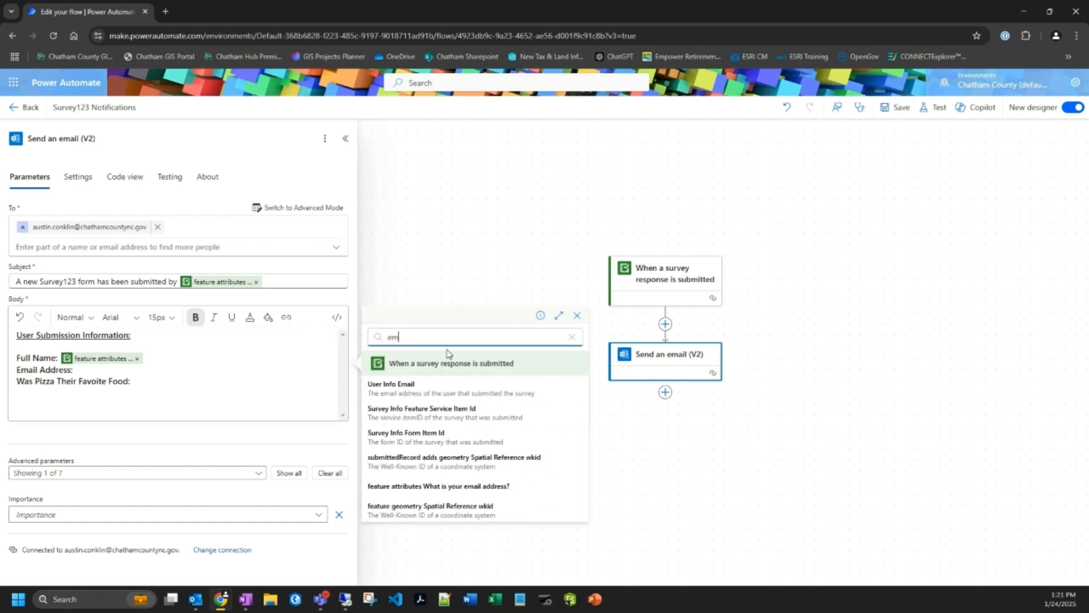
text(ail)
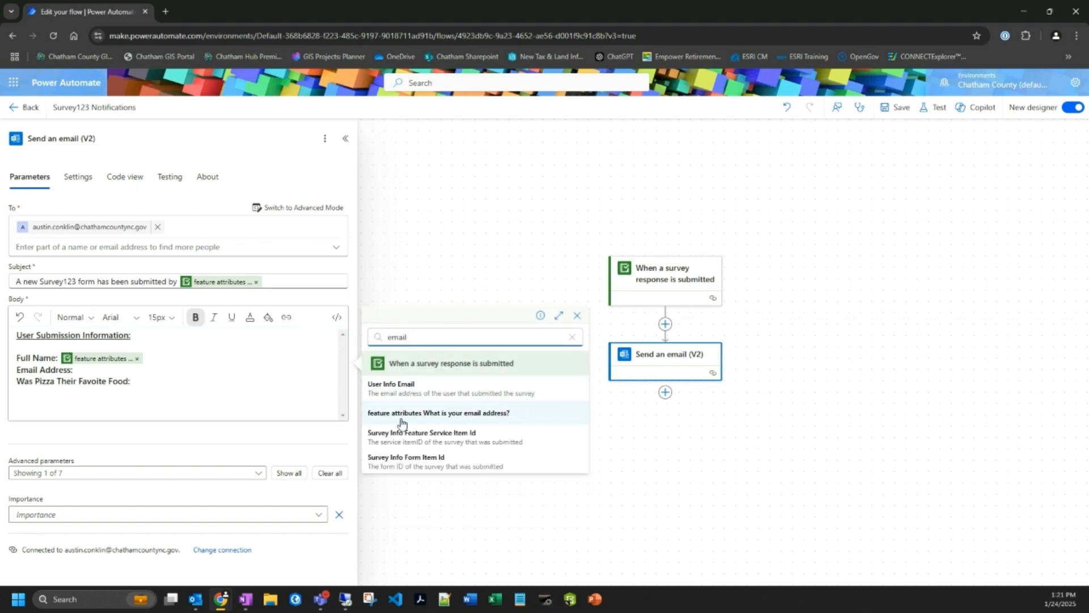
click(477, 416)
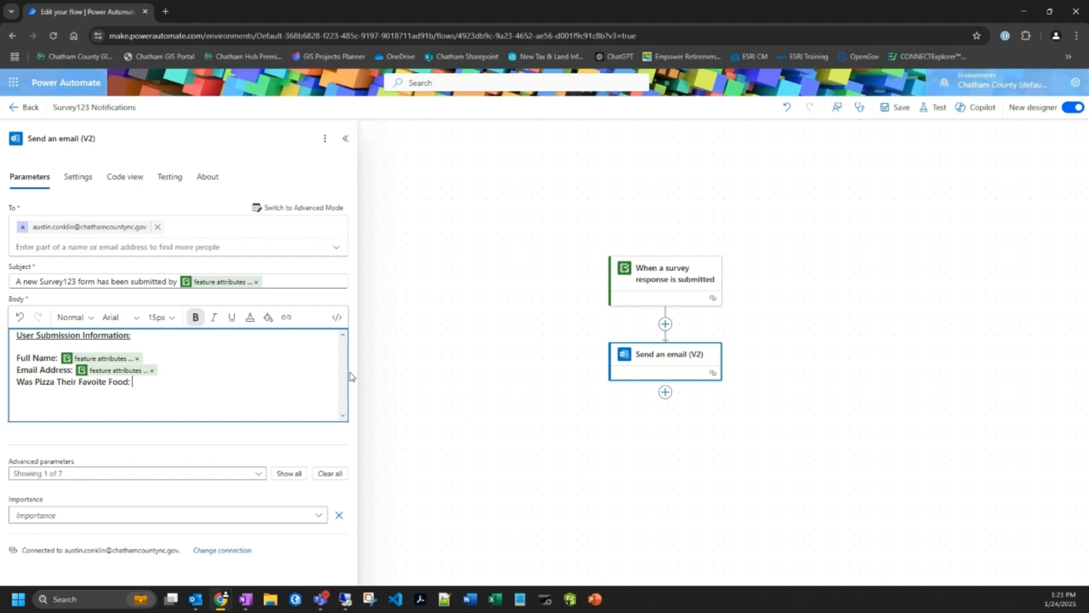
Insert the pizza answer after its label, add a new line, and show all advanced parameters.
click(349, 372)
text(pizza)
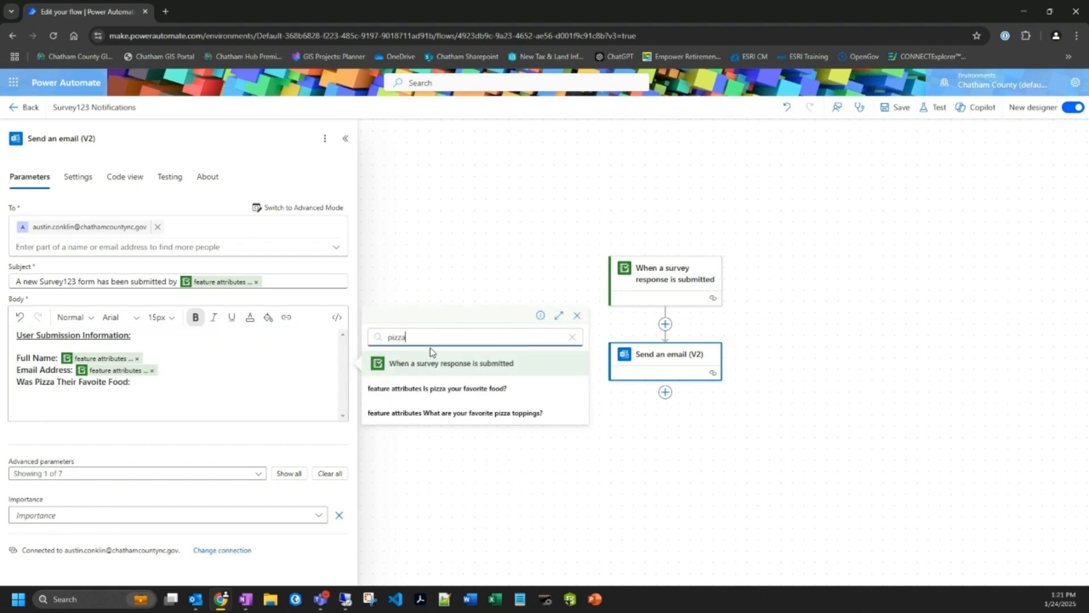
click(482, 390)
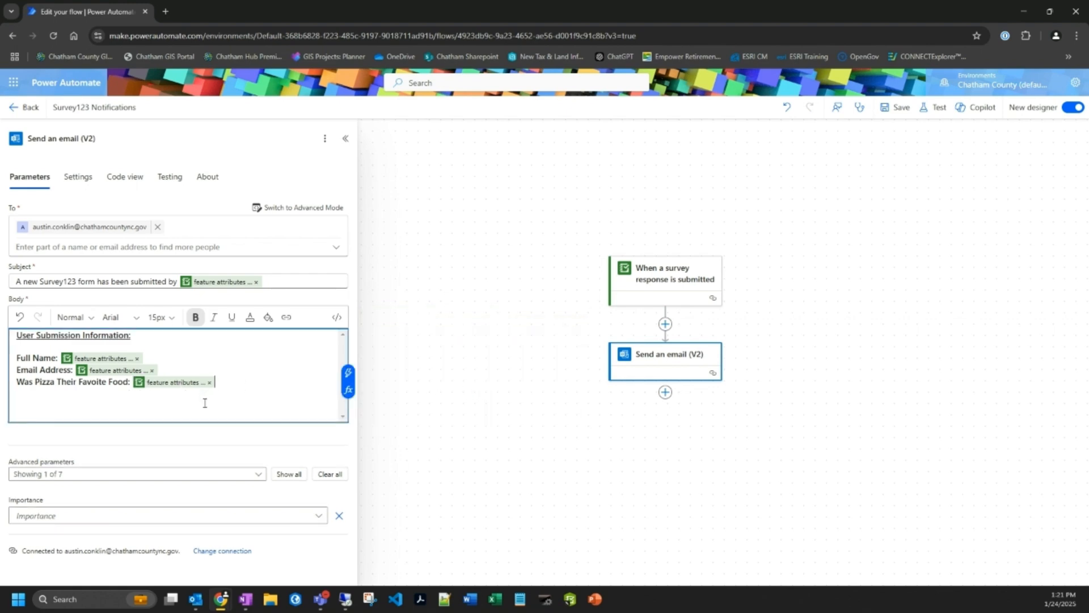
key(Return)
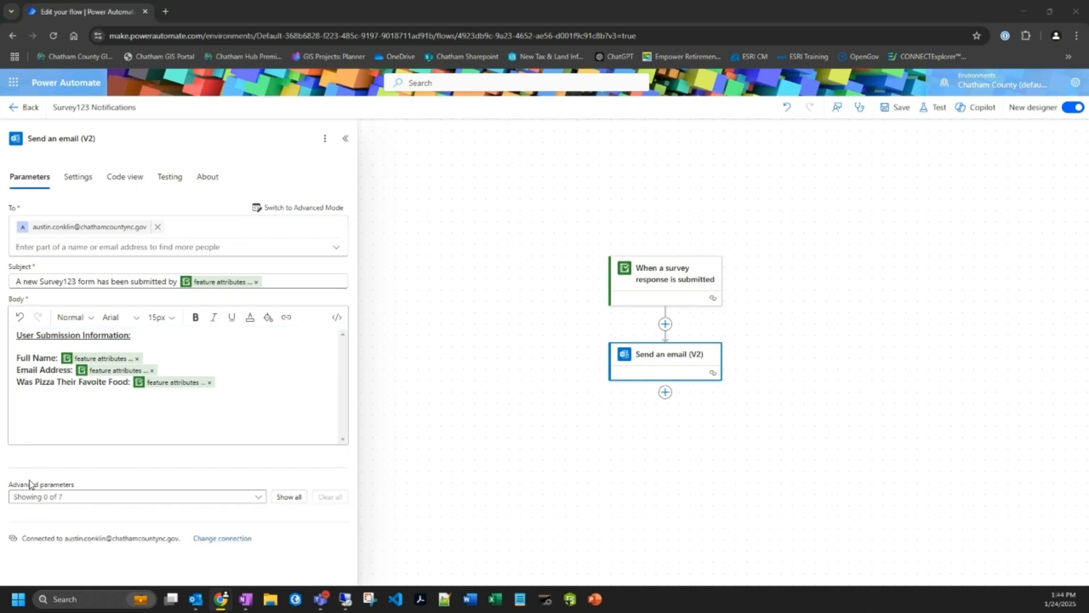
click(300, 502)
scroll(139, 454, down, 4)
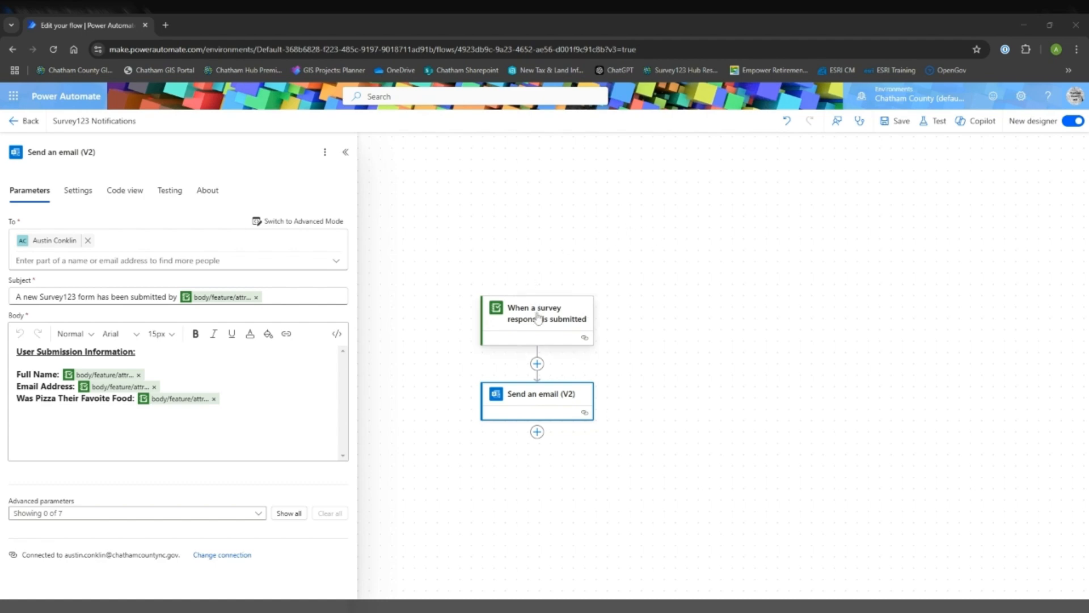
Remove the email's To recipient, attempt a save, and dismiss the Flow Checker error list.
click(87, 240)
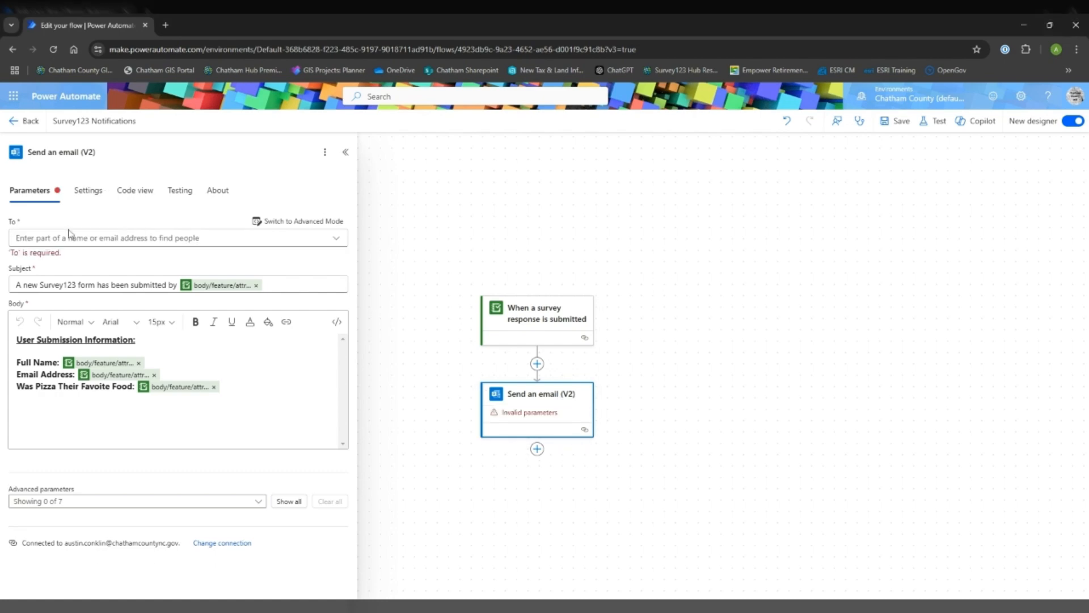
click(901, 125)
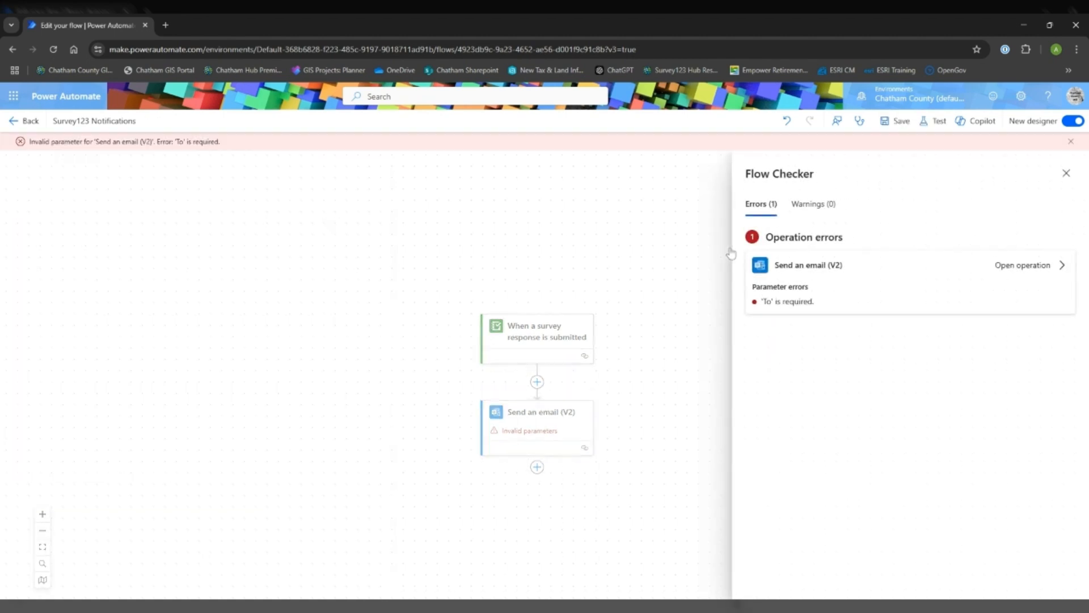
click(1066, 176)
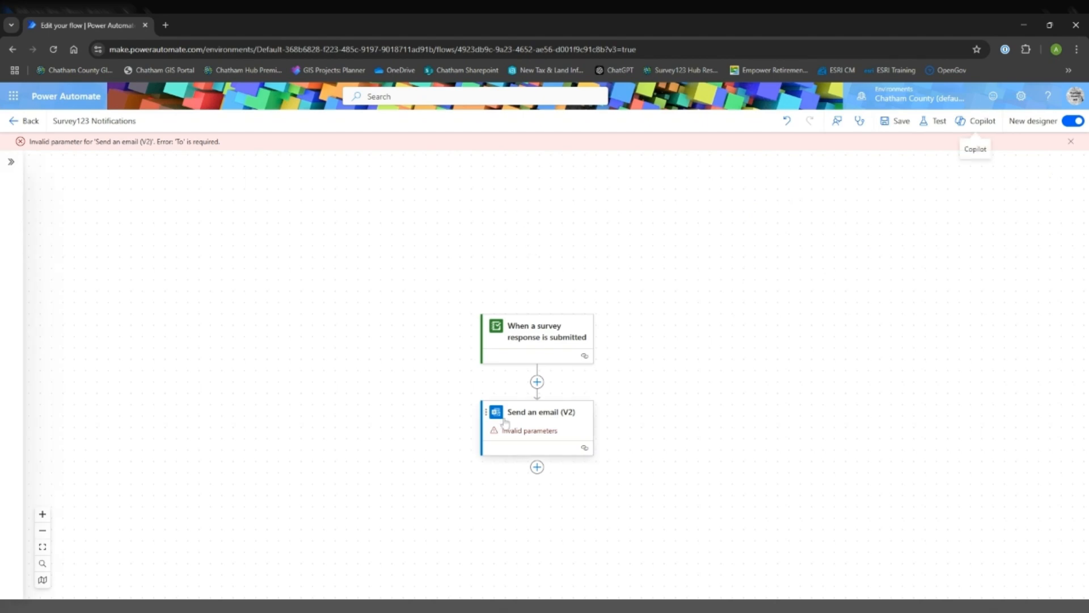
Re-add the colleague as the Send an email (V2) To recipient and save the flow.
click(539, 423)
click(61, 256)
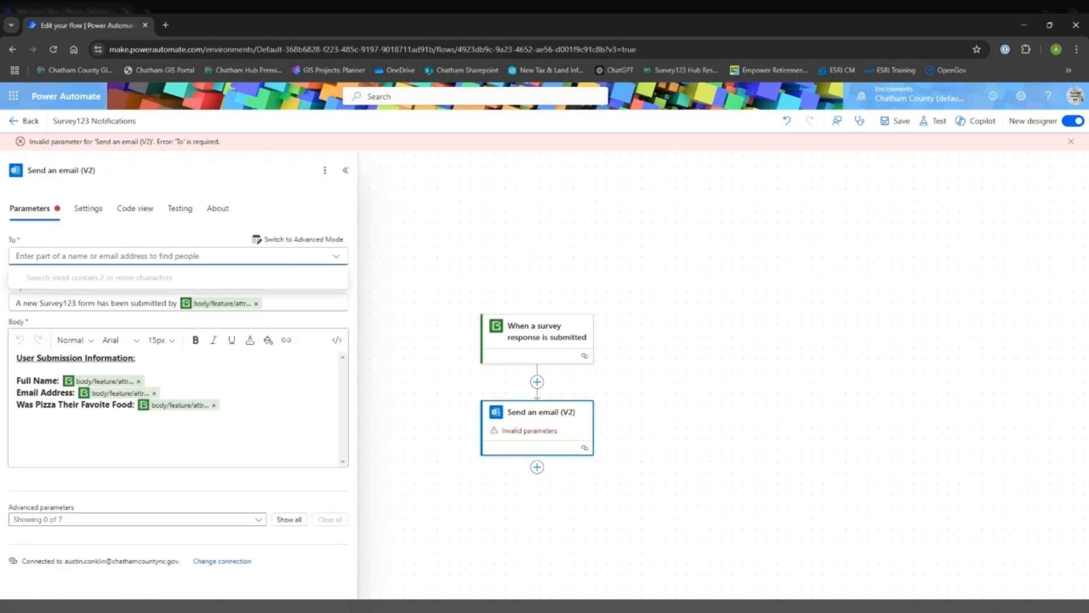
text(austin)
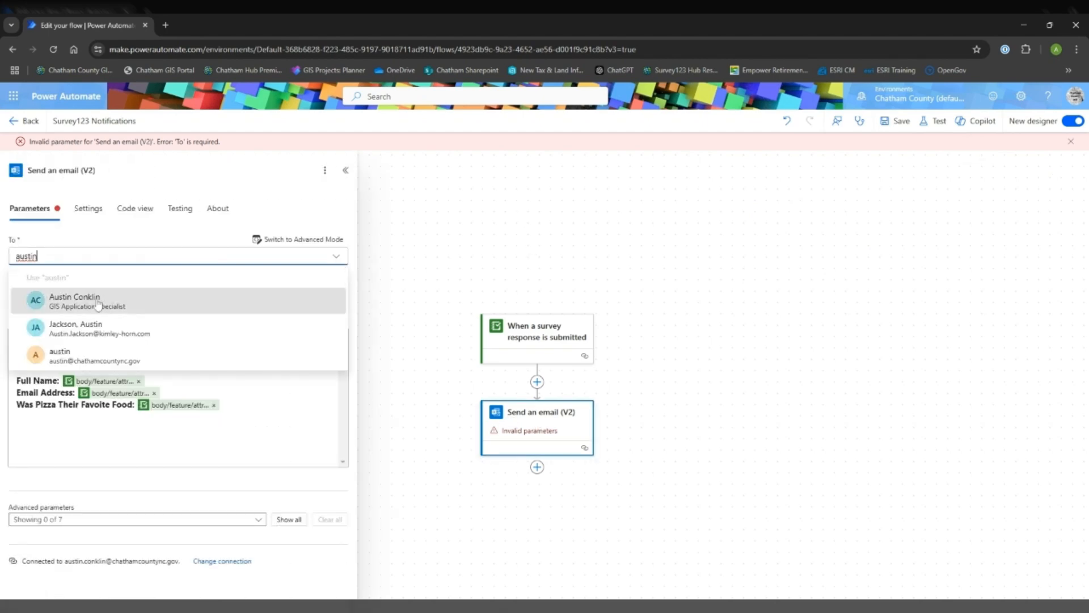
click(101, 300)
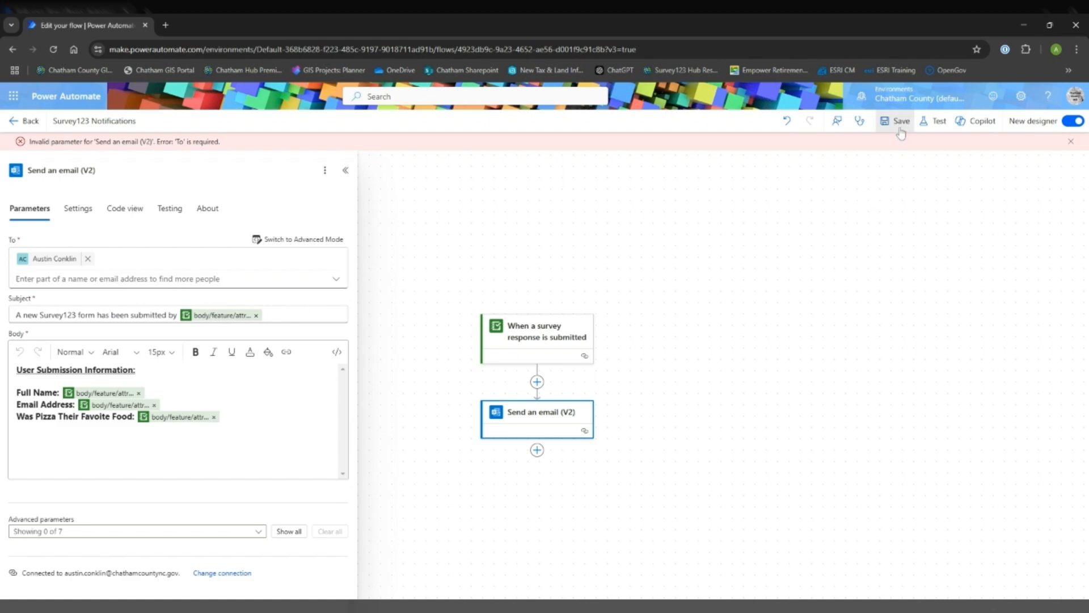
click(896, 121)
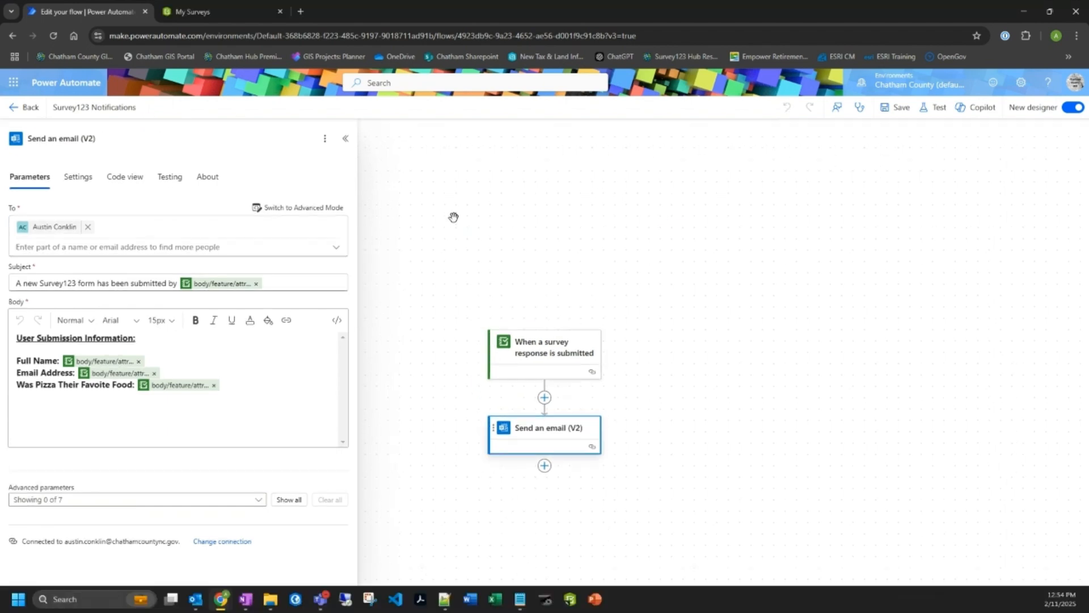
Go back from the designer to the Survey123 Notifications flow's details page.
click(26, 107)
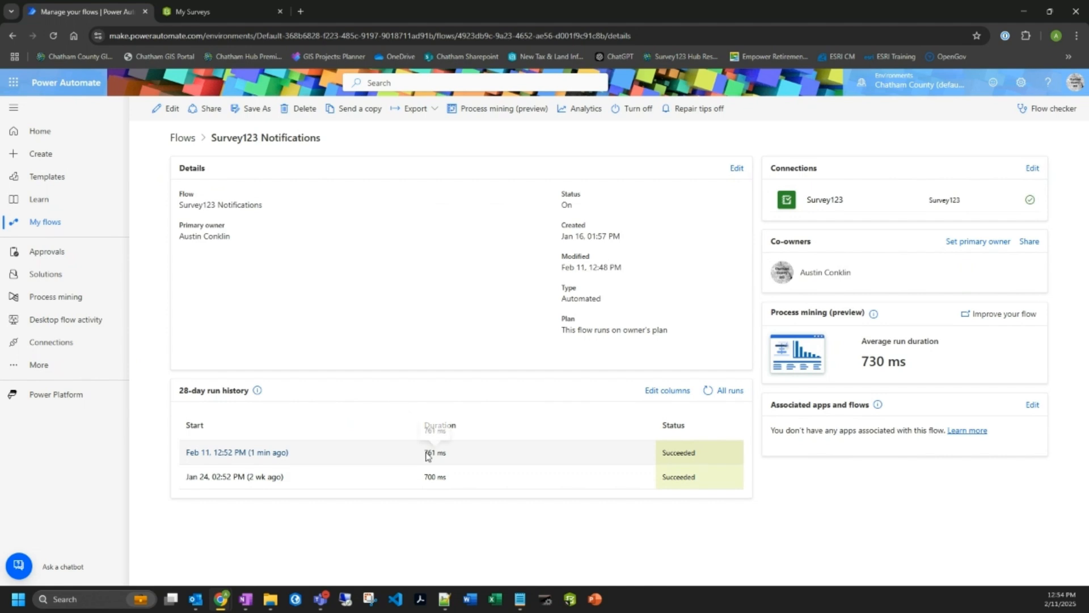
Open the Survey123 Tutorial survey's live form from its Collaborate options.
click(234, 12)
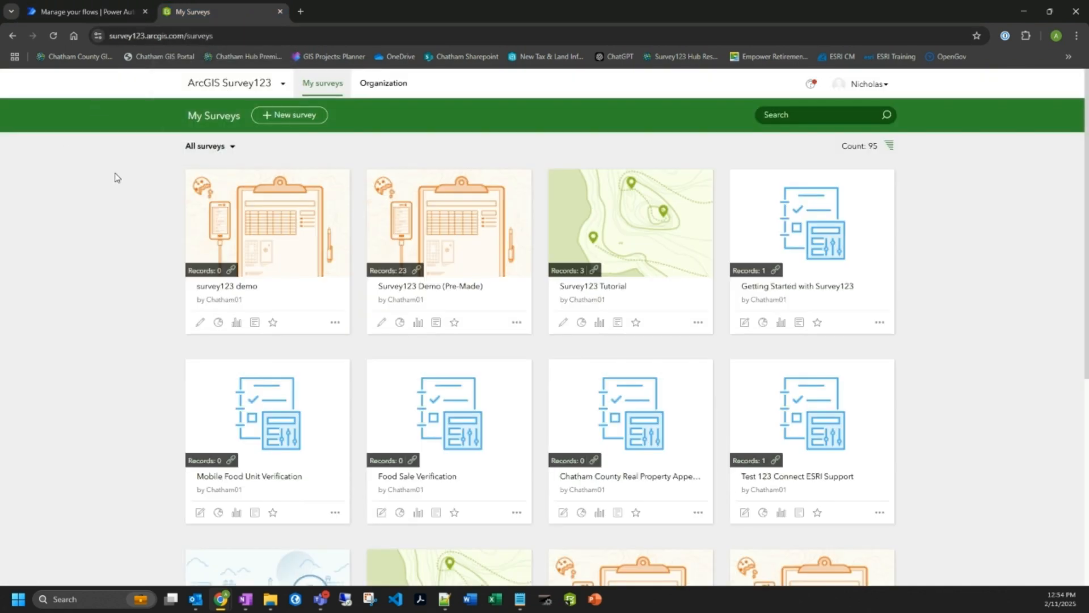
click(656, 246)
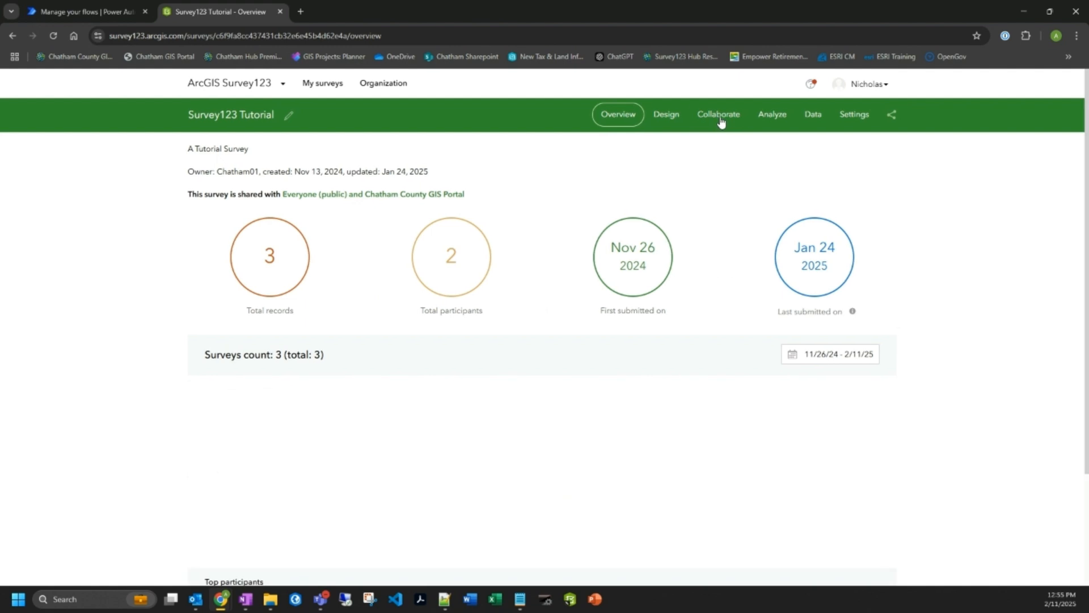
click(721, 116)
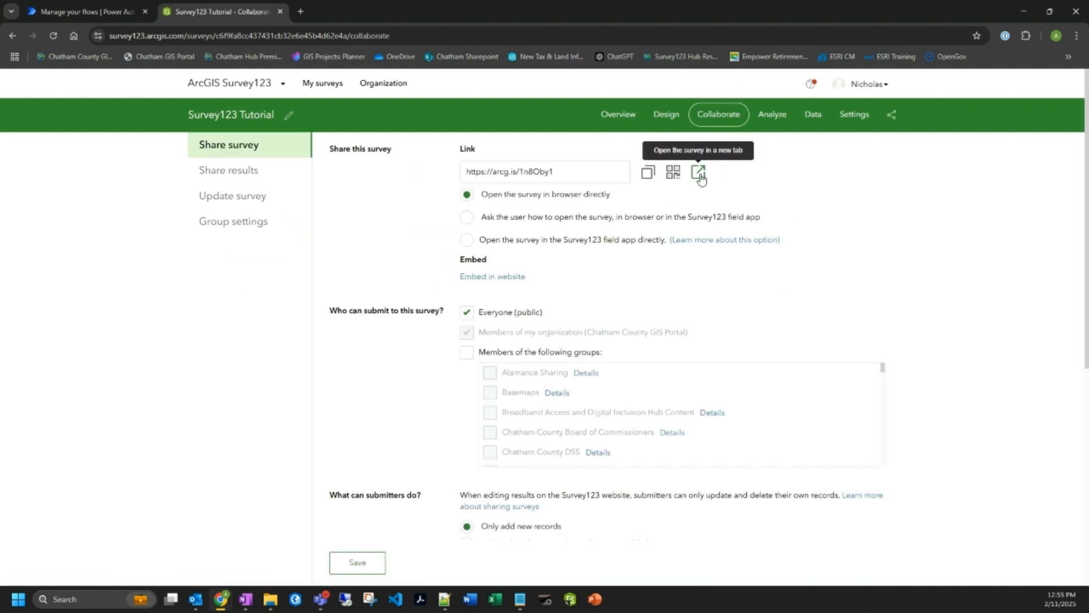
click(699, 173)
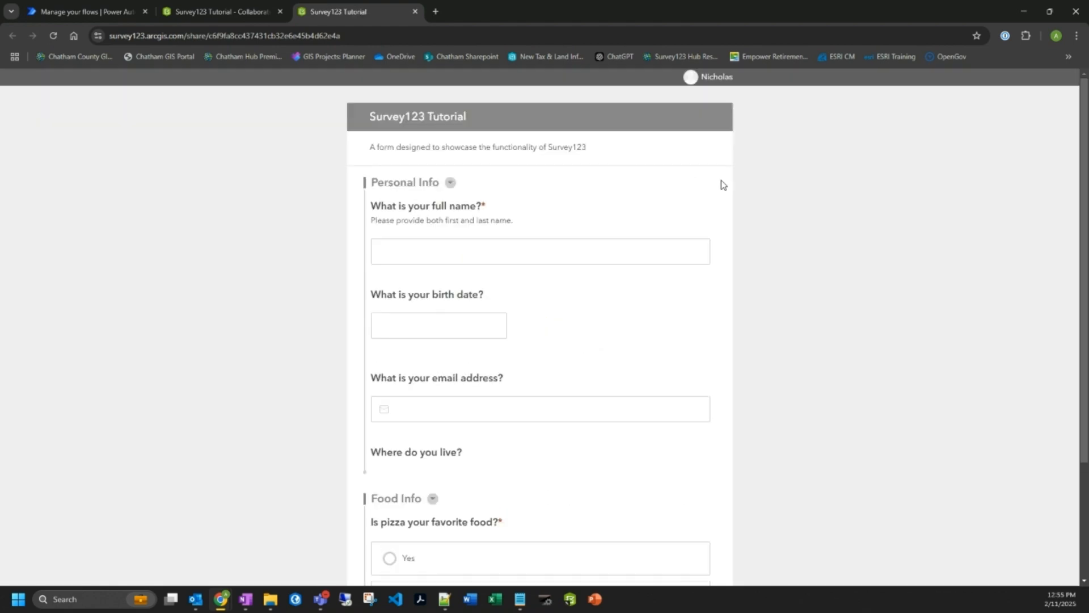
Enter full name Test, birth date 2/14/2025, and the respondent's email address.
click(598, 250)
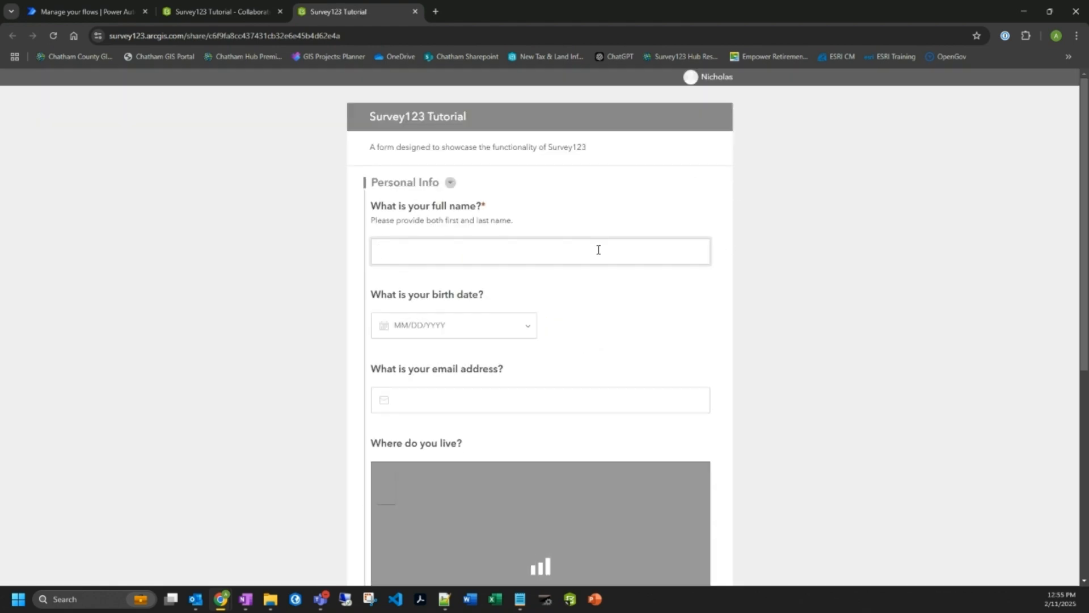
text(Test)
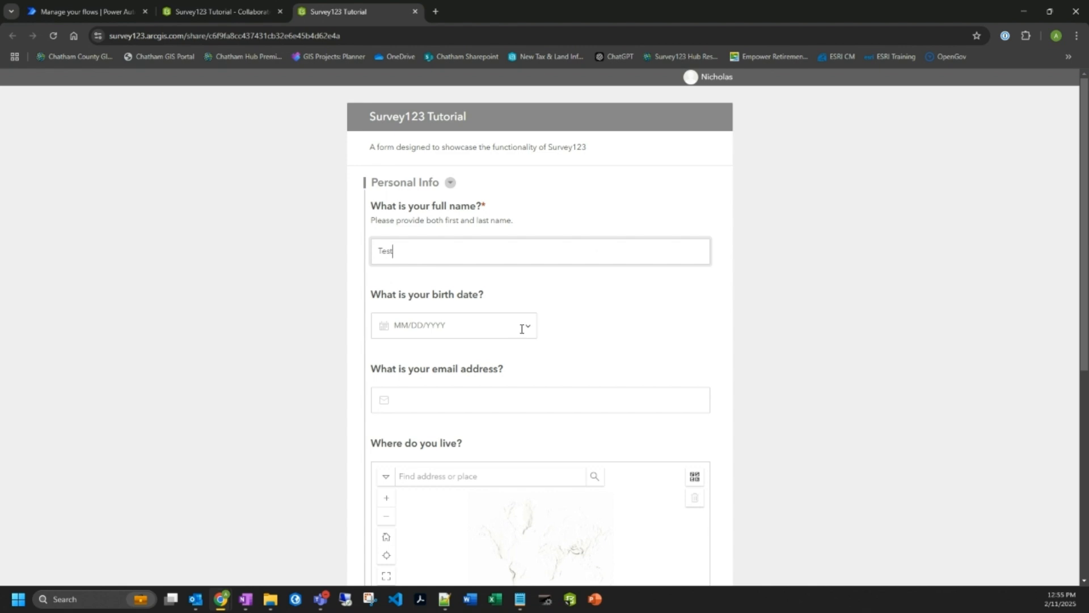
click(529, 329)
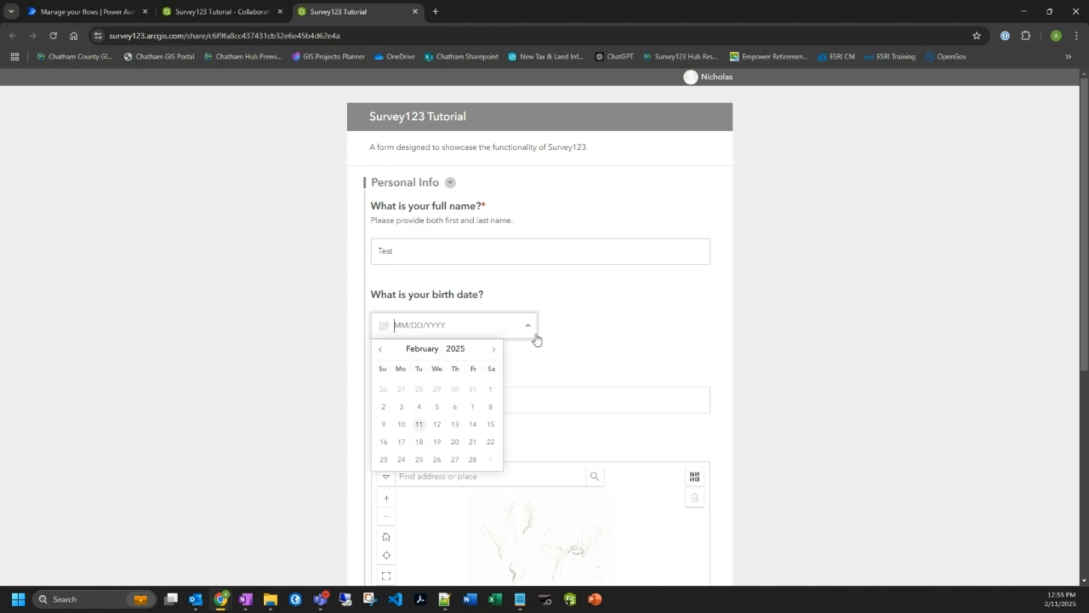
click(474, 430)
scroll(624, 290, down, 3)
click(568, 237)
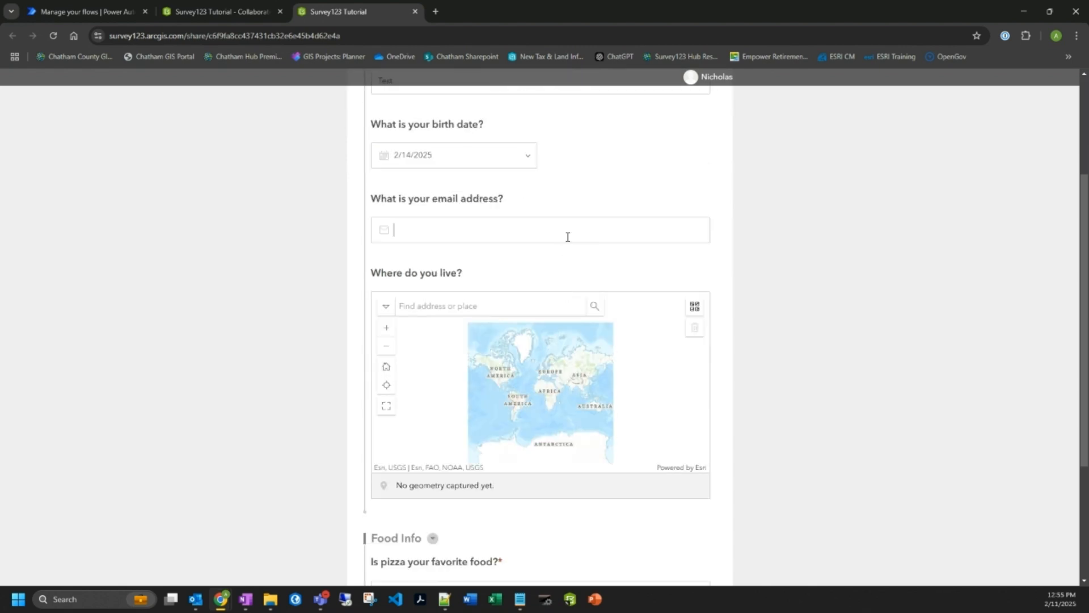
Answer Yes to pizza with topping turkey, submit the response, and return to the flow tab.
scroll(761, 265, down, 3)
click(523, 430)
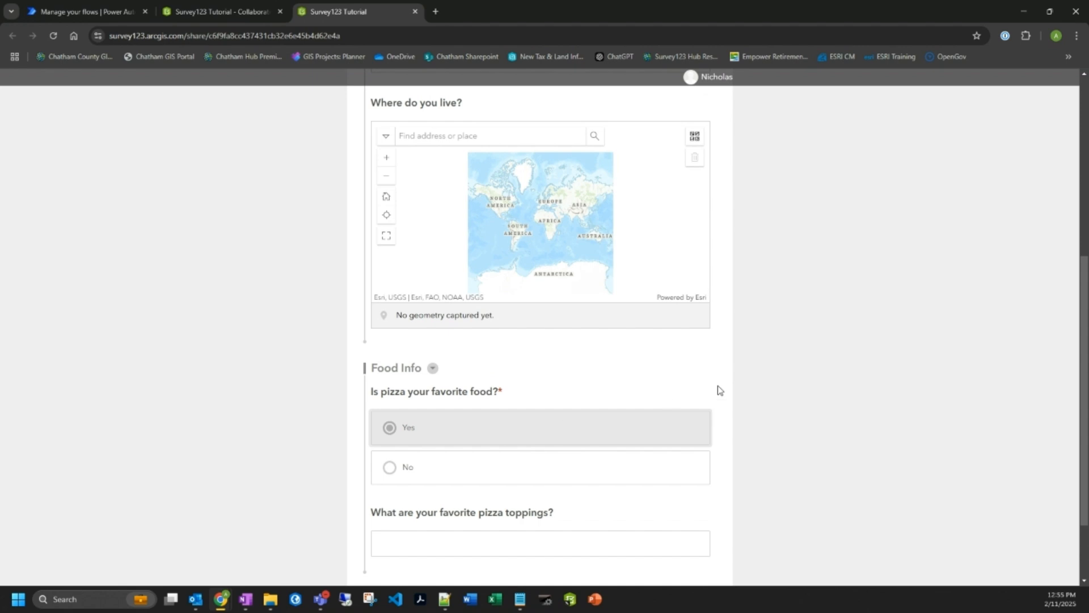
scroll(584, 413, down, 2)
click(543, 451)
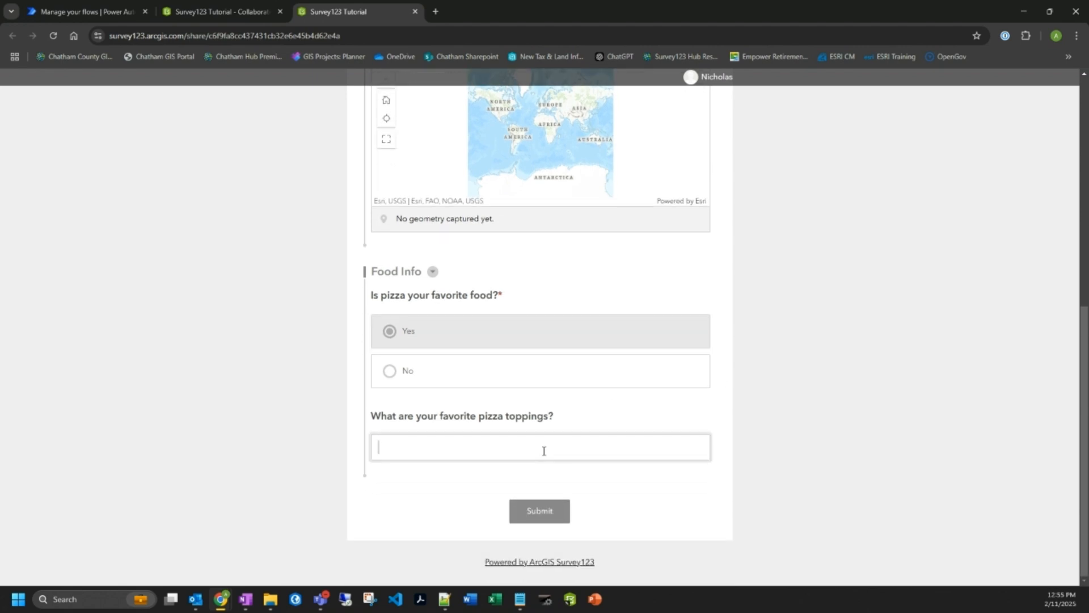
text(turkey)
click(540, 512)
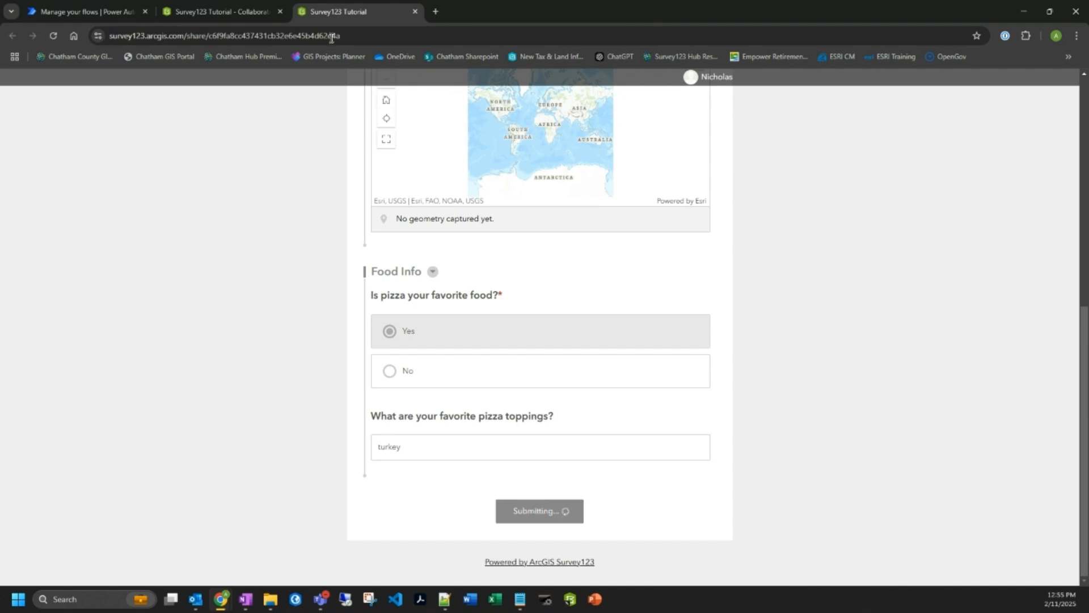
click(74, 12)
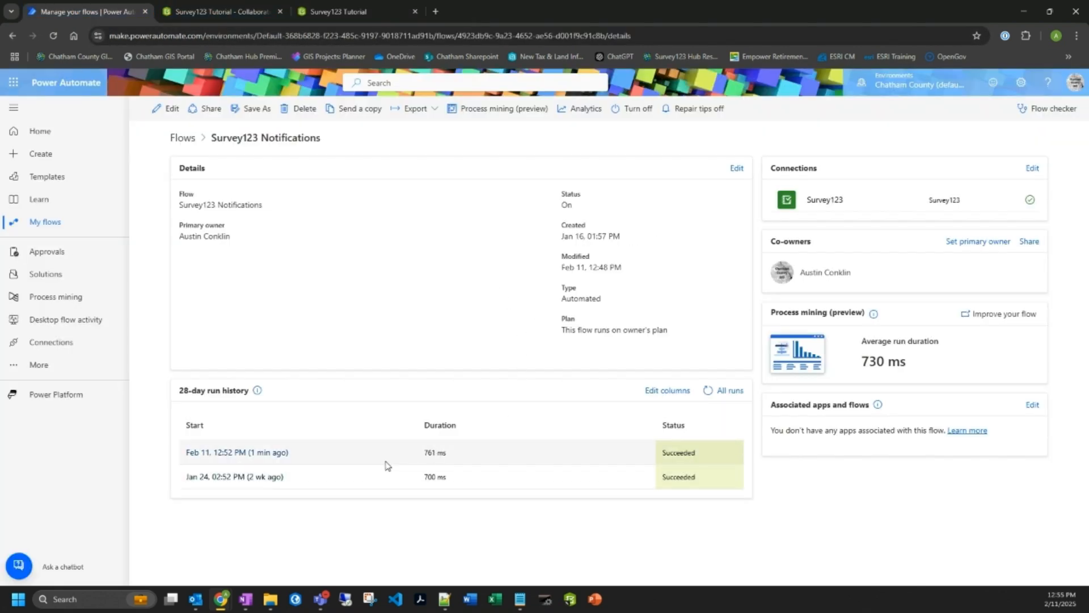
Open the Survey123 Notifications flow's All runs history page.
click(720, 393)
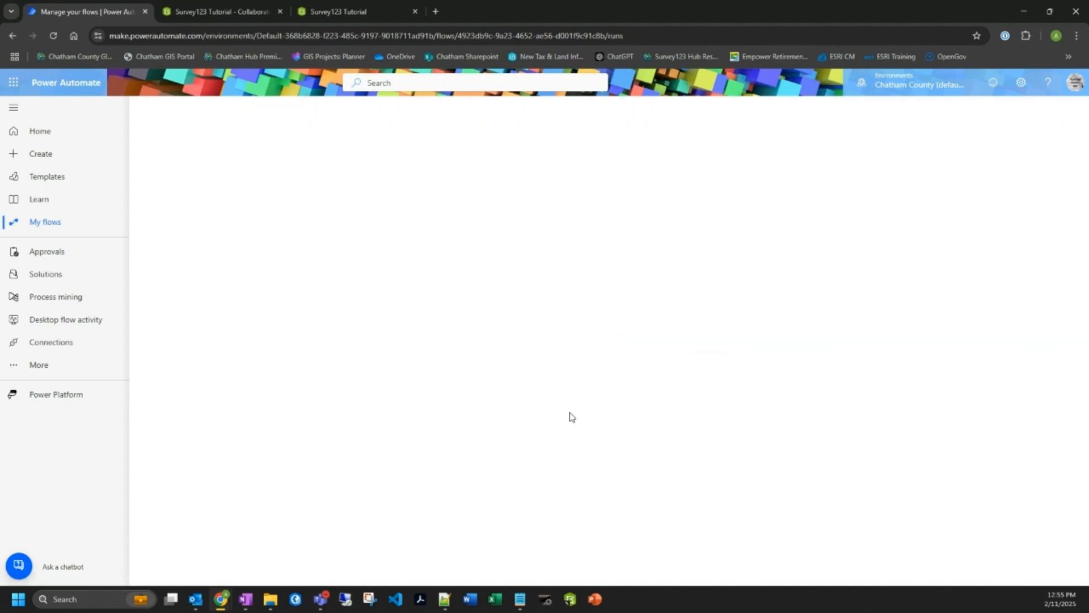